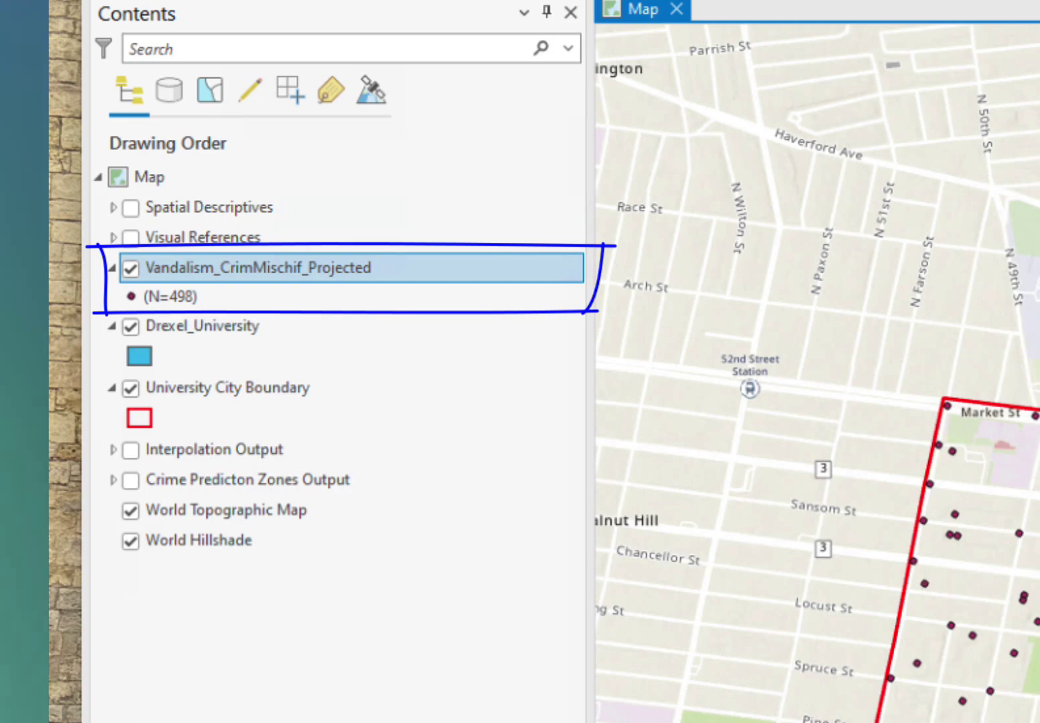
# Open the attribute table of the Vandalism_CrimMischif_Projected layer and sort its records by dispatch_d in descending and ascending order.
pyautogui.rightClick(248, 274)
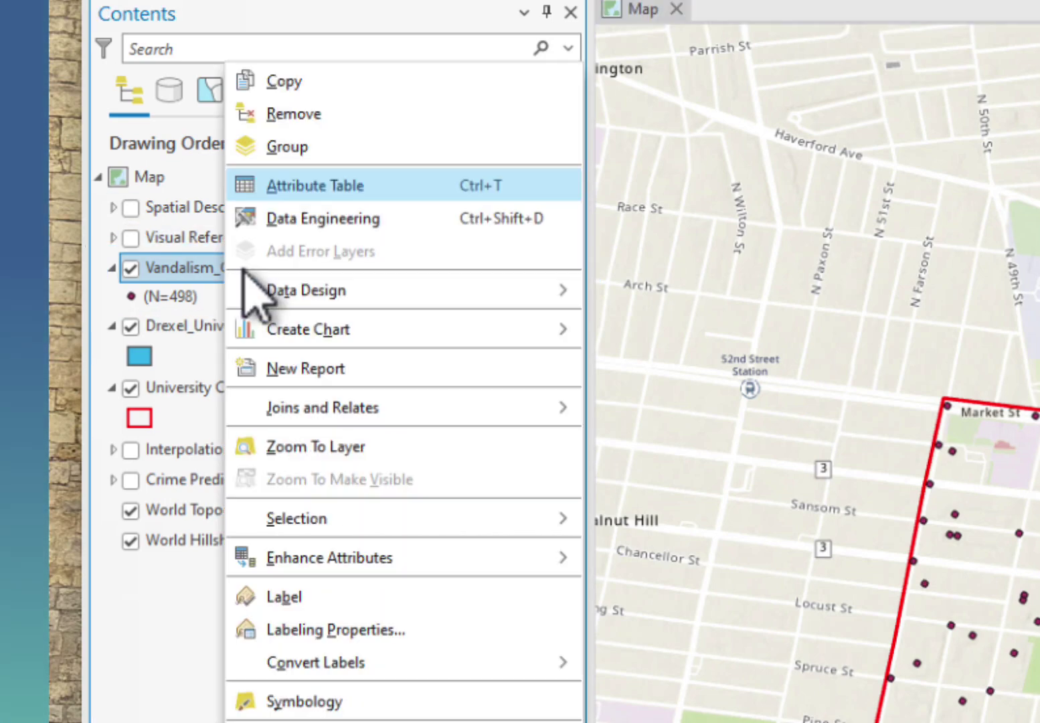
pyautogui.click(291, 186)
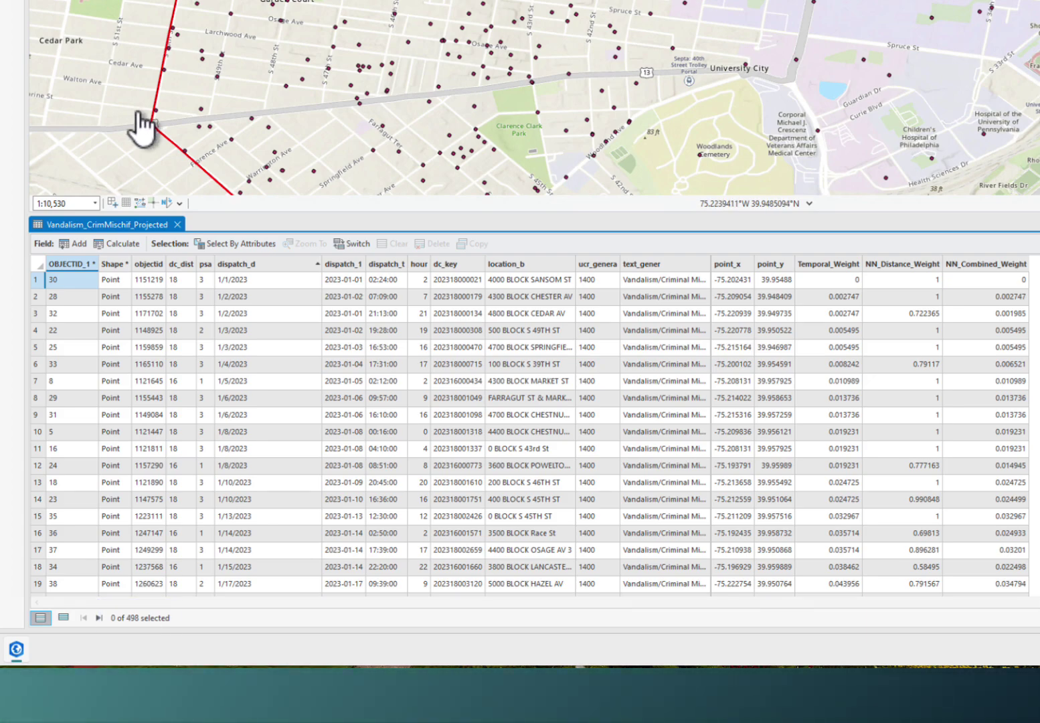
pyautogui.doubleClick(254, 266)
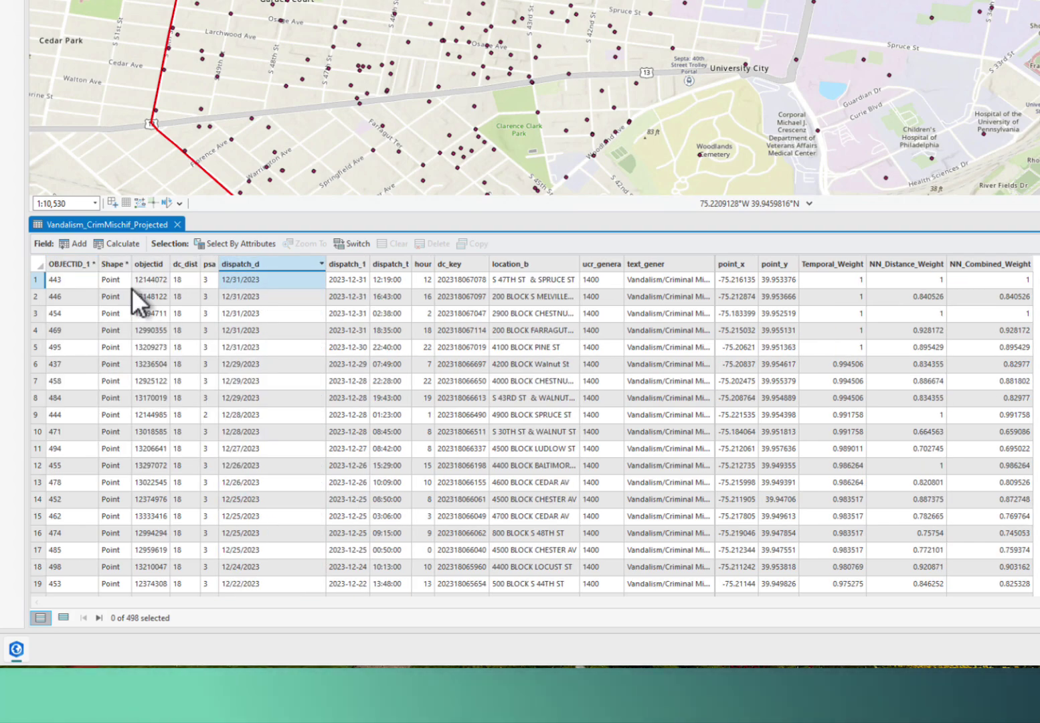
pyautogui.click(268, 264)
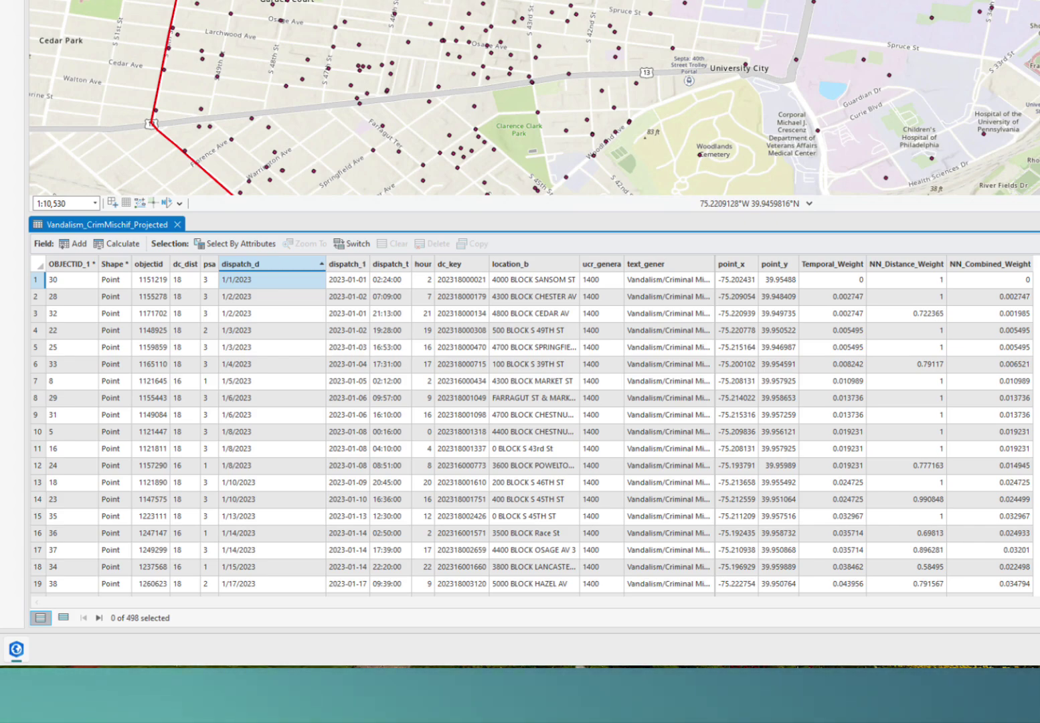
pyautogui.moveTo(22, 606); pyautogui.dragTo(19, 271)
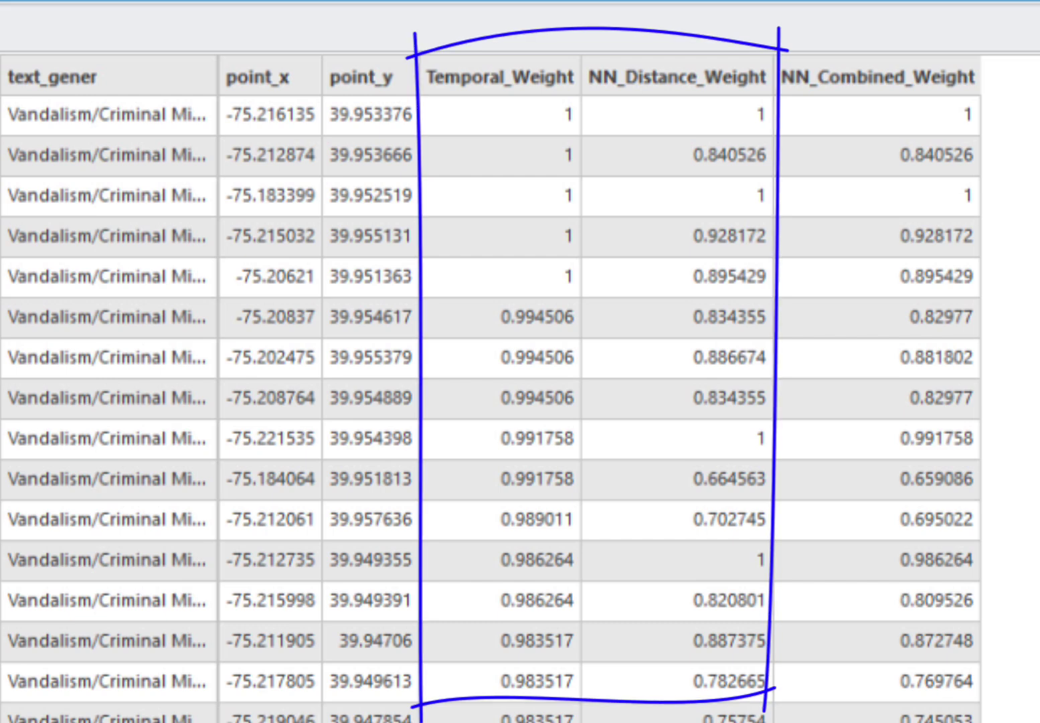
pyautogui.moveTo(595, 101)
pyautogui.mouseDown()
pyautogui.moveTo(768, 96)
pyautogui.moveTo(751, 118)
pyautogui.mouseUp()
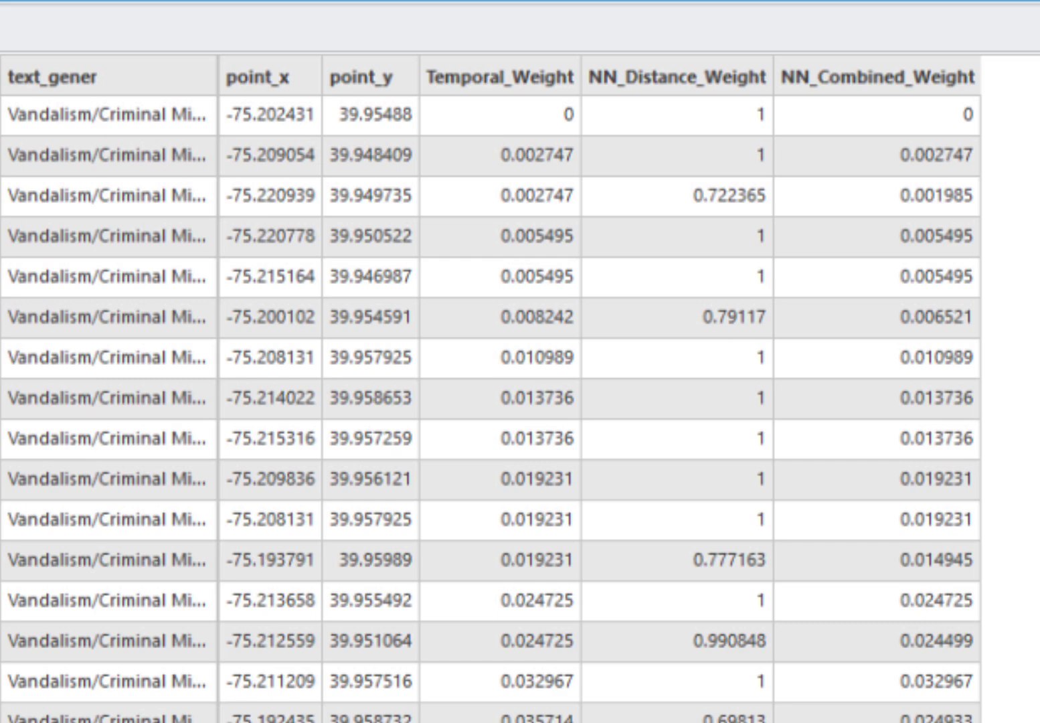
pyautogui.moveTo(767, 59)
pyautogui.mouseDown()
pyautogui.moveTo(1001, 52)
pyautogui.moveTo(988, 697)
pyautogui.mouseUp()
pyautogui.moveTo(770, 693); pyautogui.dragTo(993, 677)
pyautogui.moveTo(770, 37); pyautogui.dragTo(773, 715)
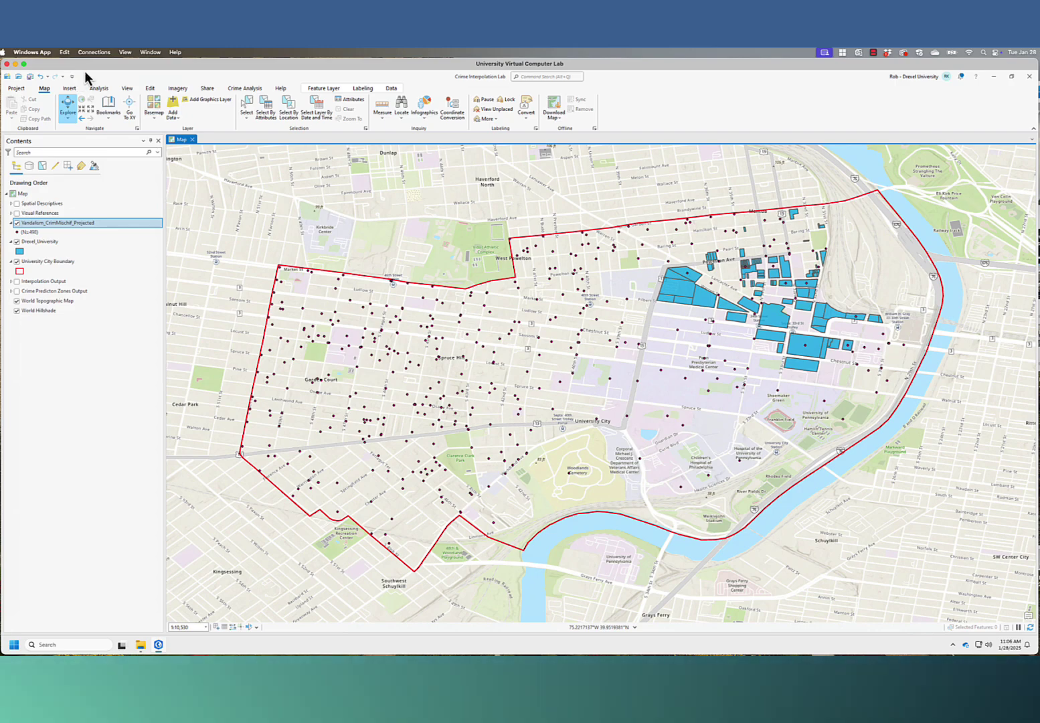
# Search the geoprocessing tools for "interpolation" and open the Kernel Interpolation With Barriers tool.
pyautogui.click(99, 88)
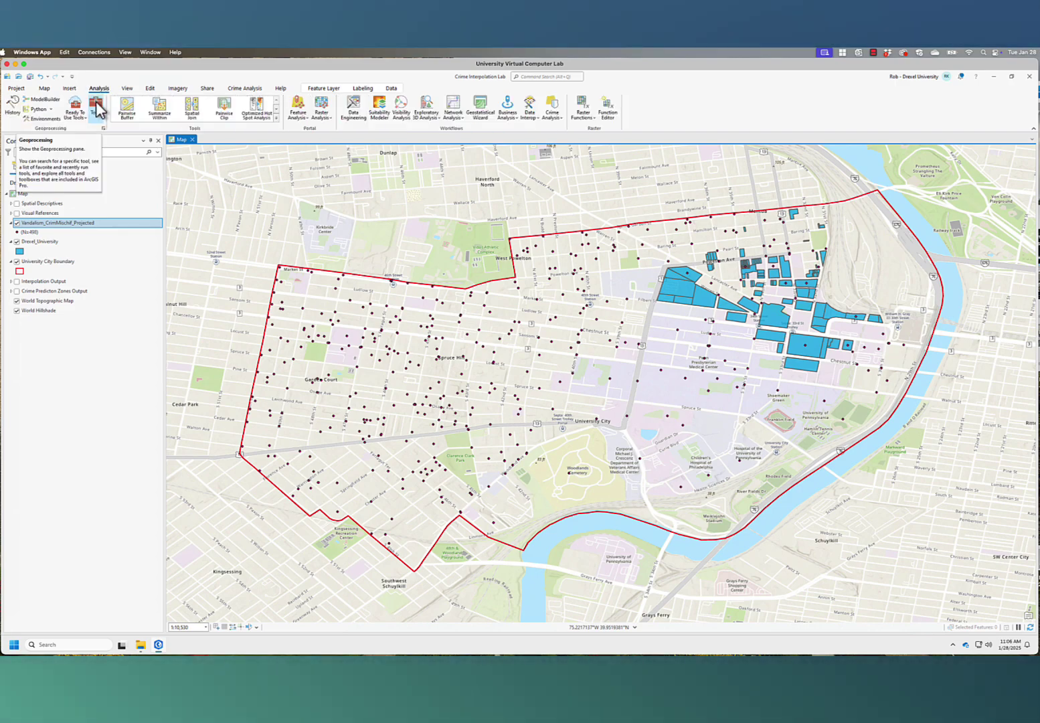
pyautogui.click(98, 107)
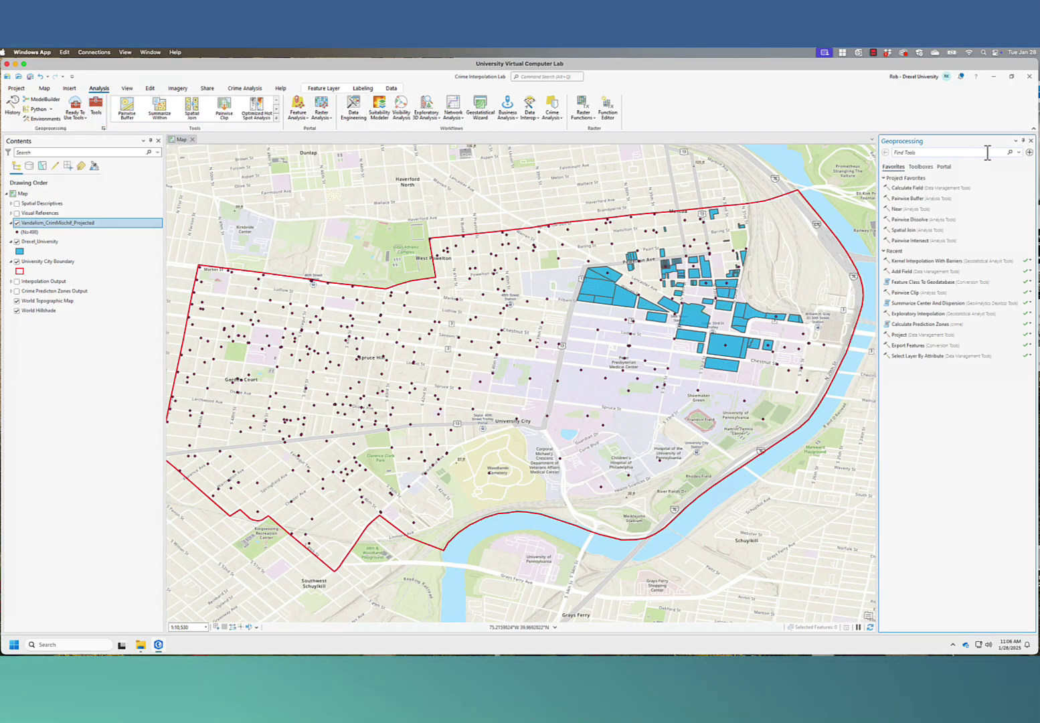
pyautogui.write('interpolation')
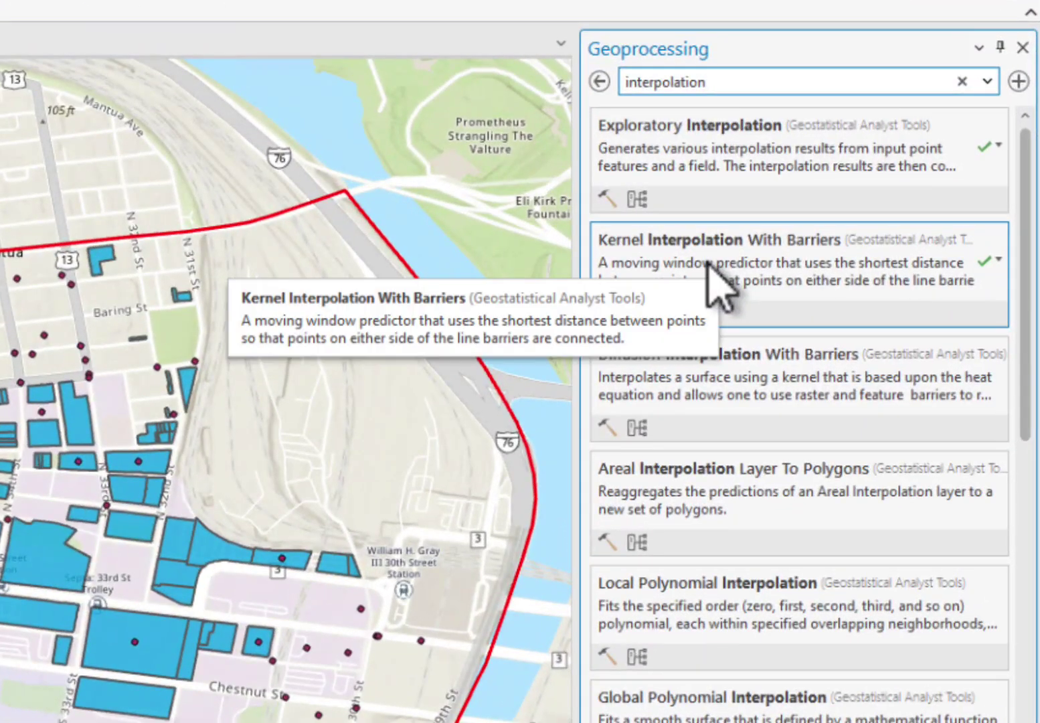
pyautogui.click(726, 263)
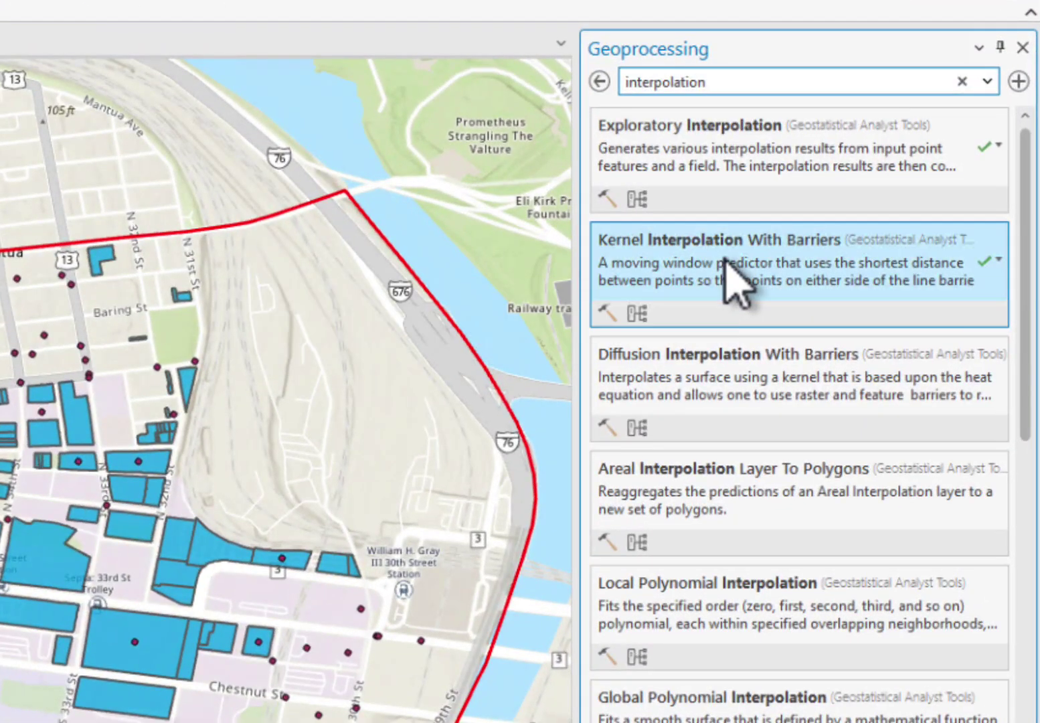
# Set the tool's input features to Vandalism_CrimMischif_Projected and the Z value field to NN_Combined_Weight.
pyautogui.click(986, 178)
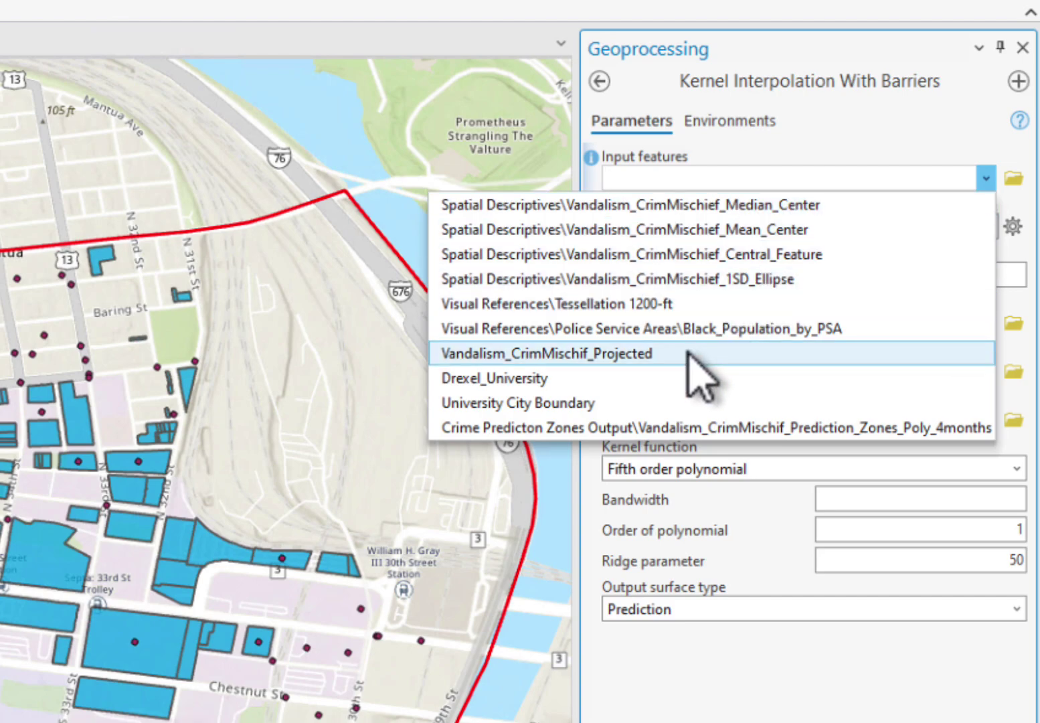
pyautogui.click(668, 357)
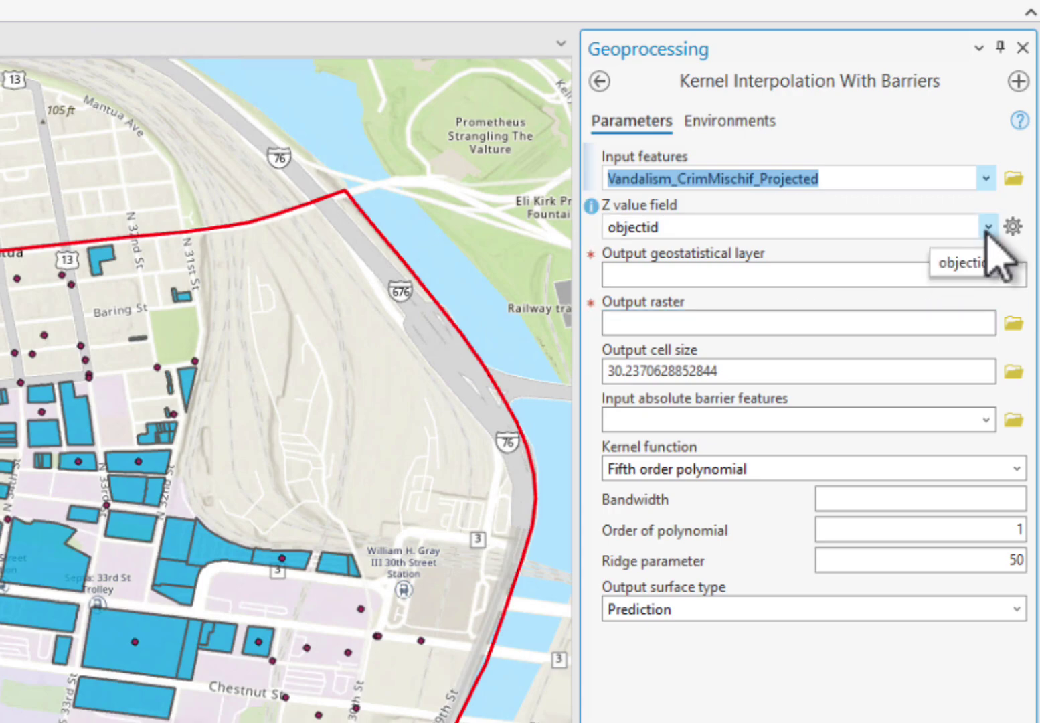
pyautogui.click(989, 227)
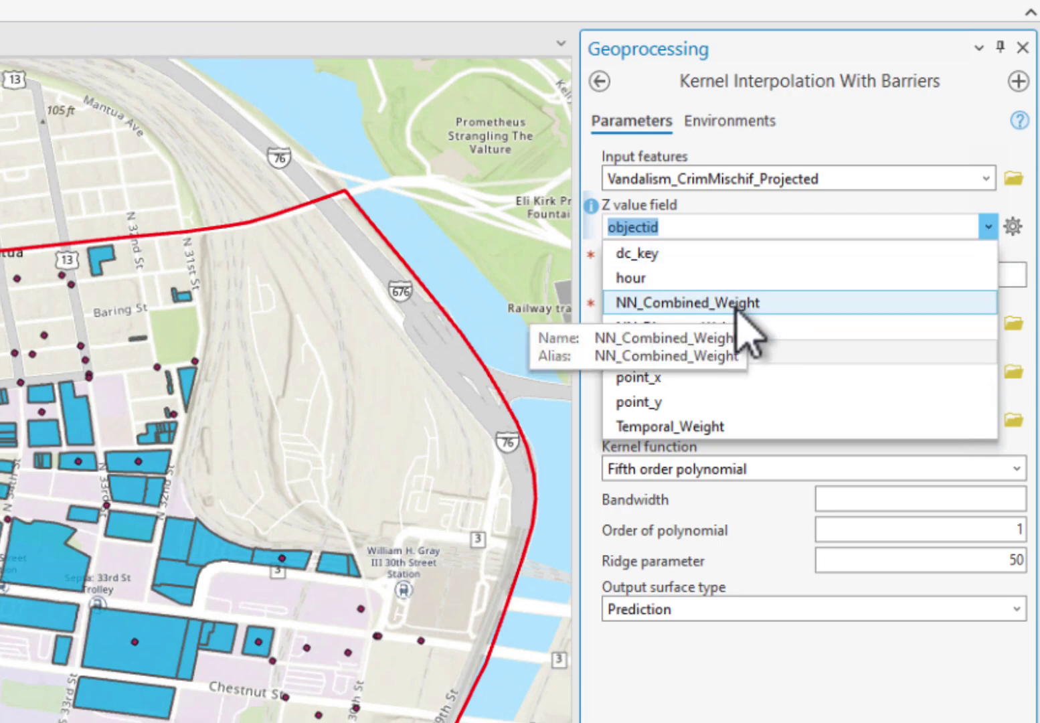
pyautogui.click(740, 304)
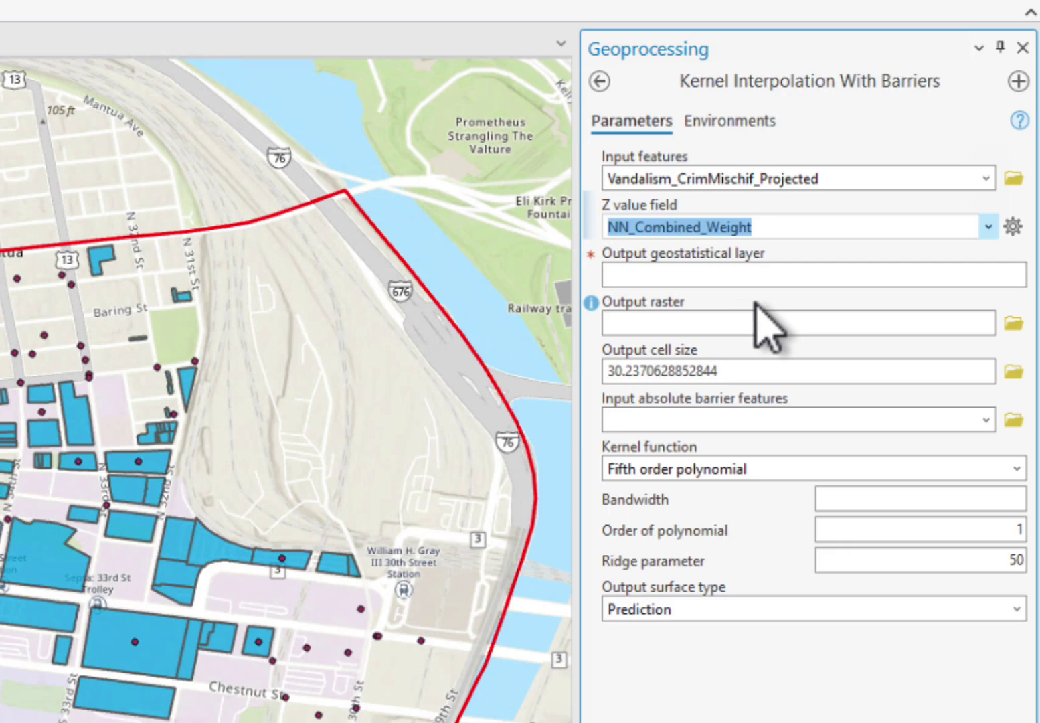
# Name the output geostatistical layer Vandalism_CrimMischief_GEOSTAT_layer_for_interpolation_NN_Distance and the output raster Vandalism_CrimMischief_RASTER_layer_for_interpolation_NN_Distance.
pyautogui.click(828, 281)
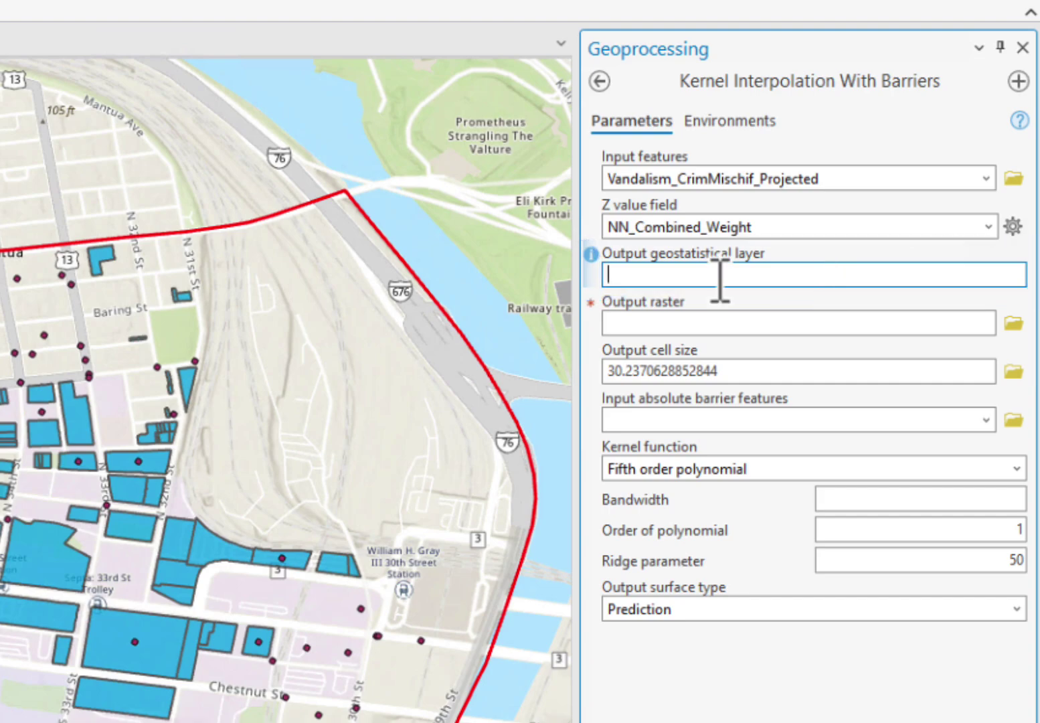
pyautogui.write('Vandalism_CrimMischif_GEOSTAT_layer_for_interpolation_NN_Distance')
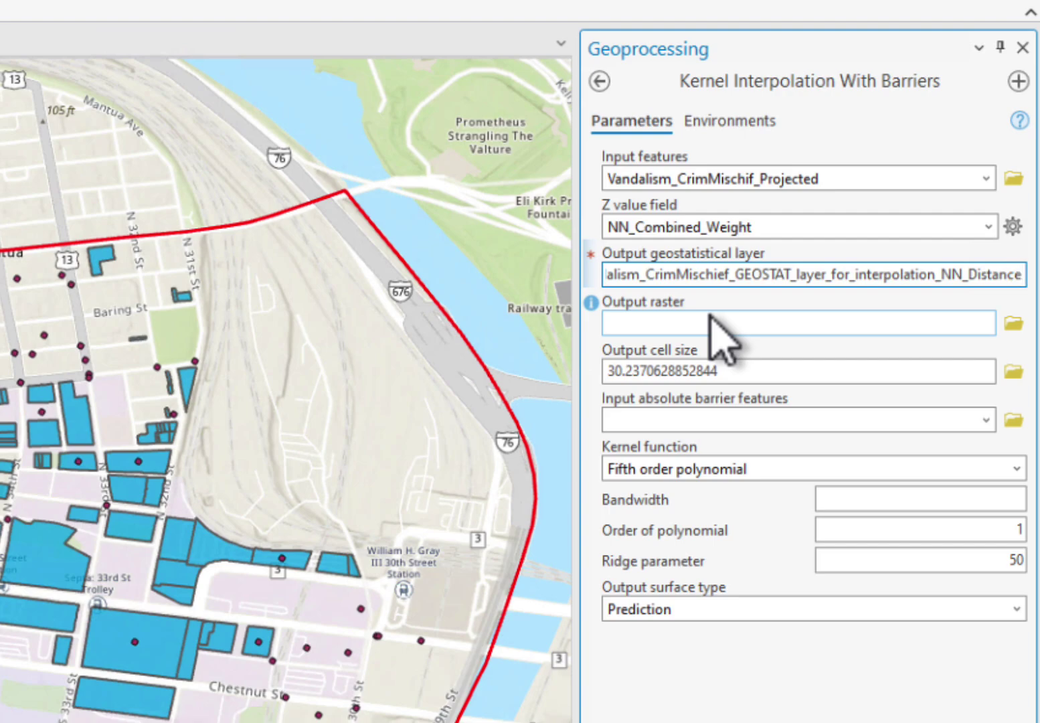
pyautogui.click(715, 325)
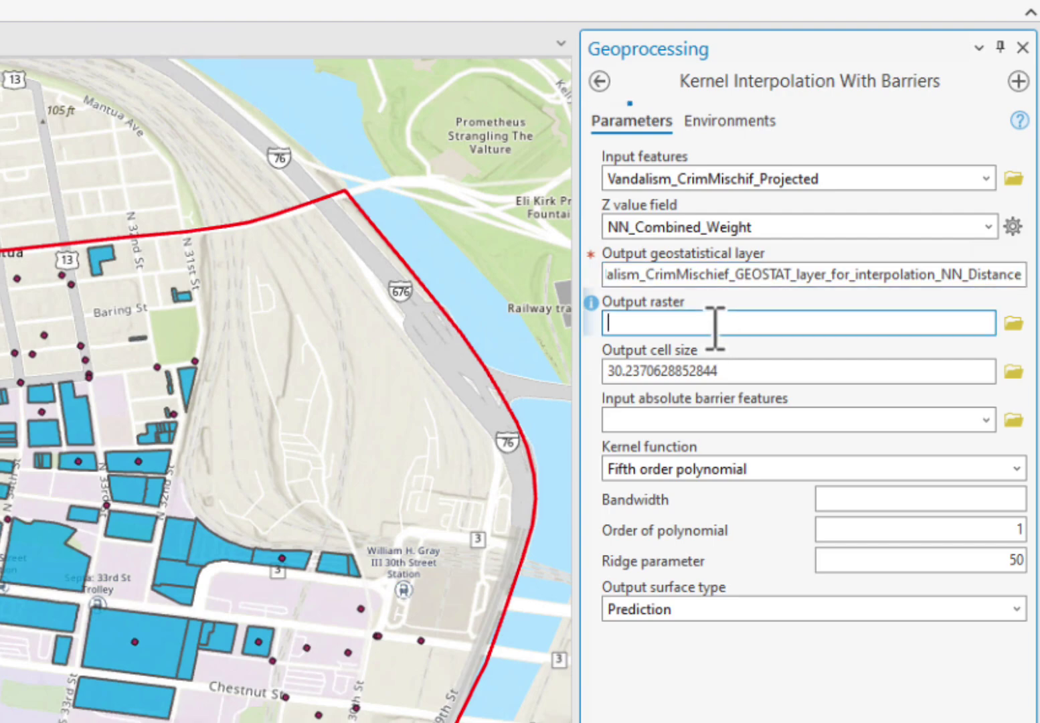
pyautogui.write('Vandalism_CrimMischief_GEOSTAT_layer_for_interpolation_NN_Distance')
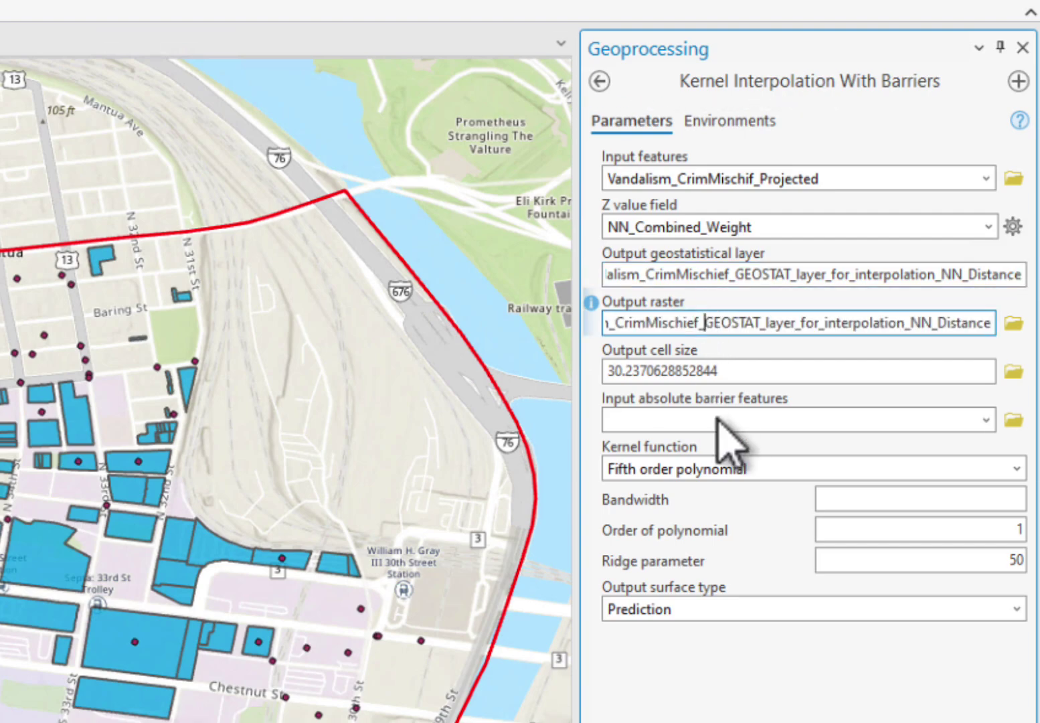
pyautogui.hotkey('shift', 'Right')
pyautogui.hotkey('shift', 'Right')
pyautogui.hotkey('shift', 'Right')
pyautogui.hotkey('shift', 'Right')
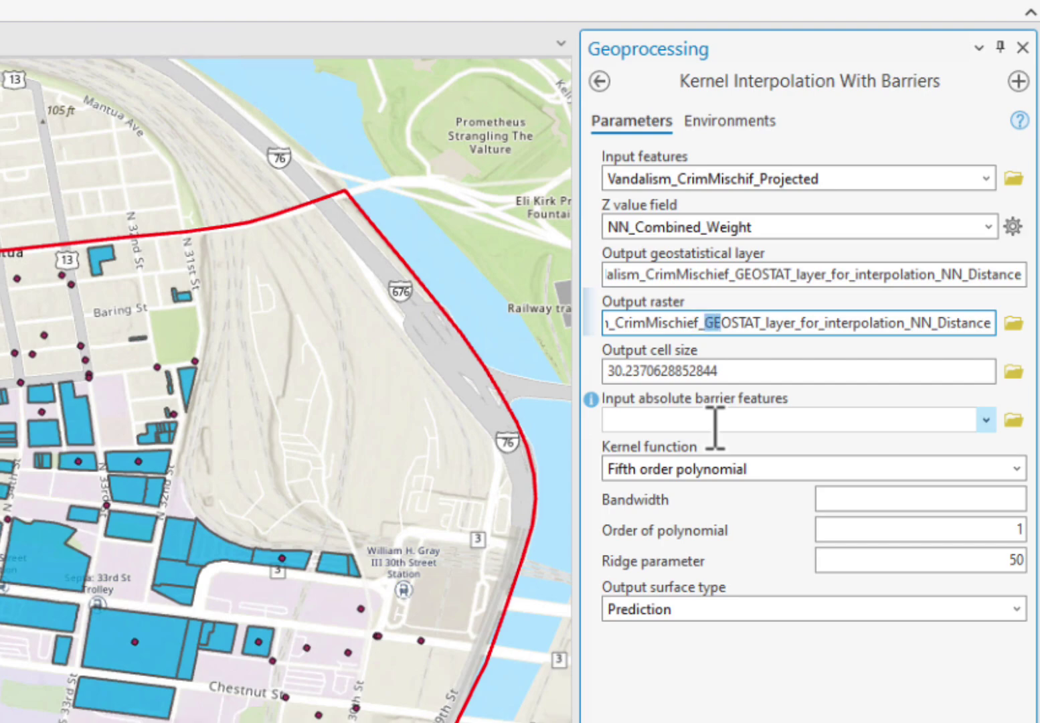
pyautogui.hotkey('shift', 'Right')
pyautogui.hotkey('shift', 'Right')
pyautogui.hotkey('shift', 'Right')
pyautogui.hotkey('shift', 'Right')
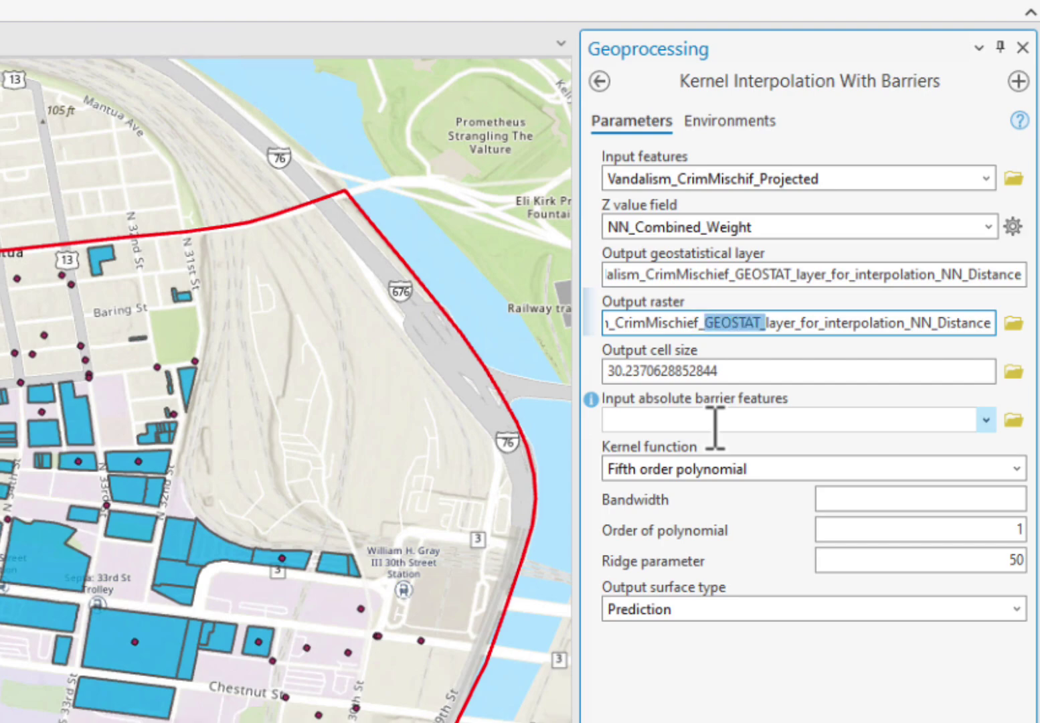
pyautogui.hotkey('shift', 'Left')
pyautogui.write('RASTER')
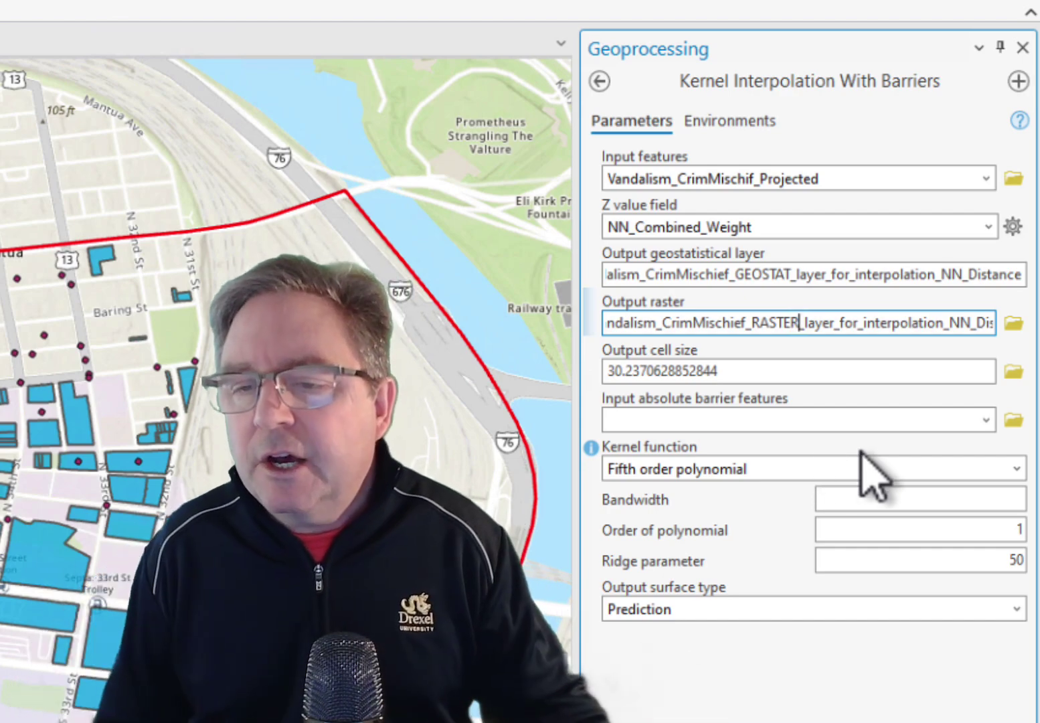
# Set the kernel function to Gaussian and run the Kernel Interpolation With Barriers tool.
pyautogui.click(1016, 469)
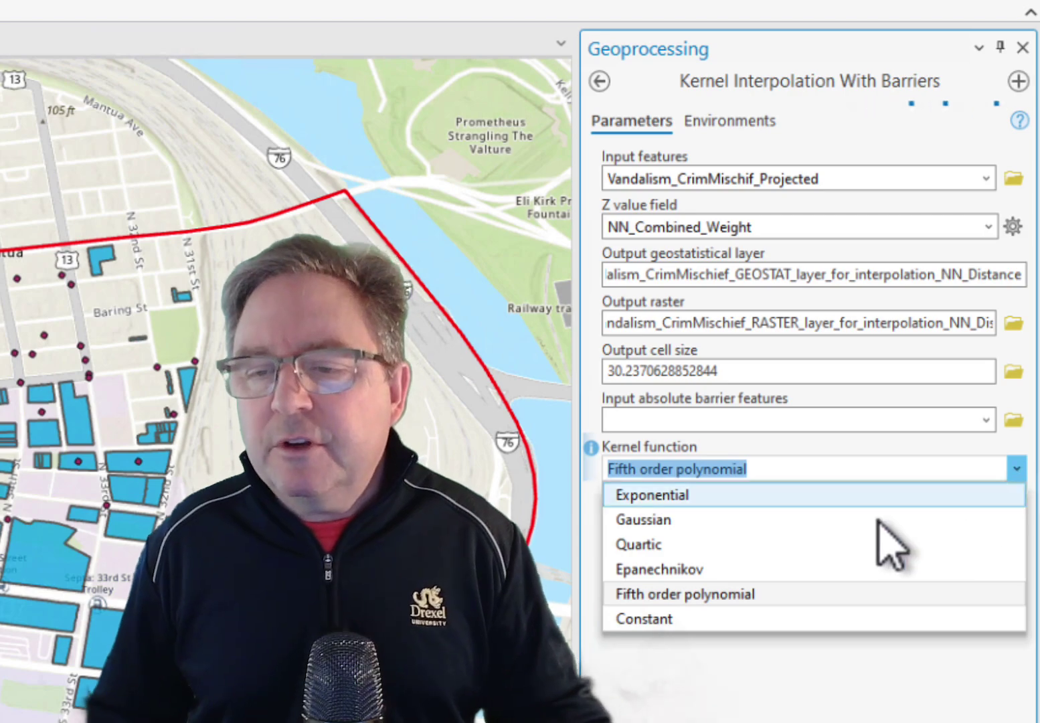
pyautogui.click(792, 521)
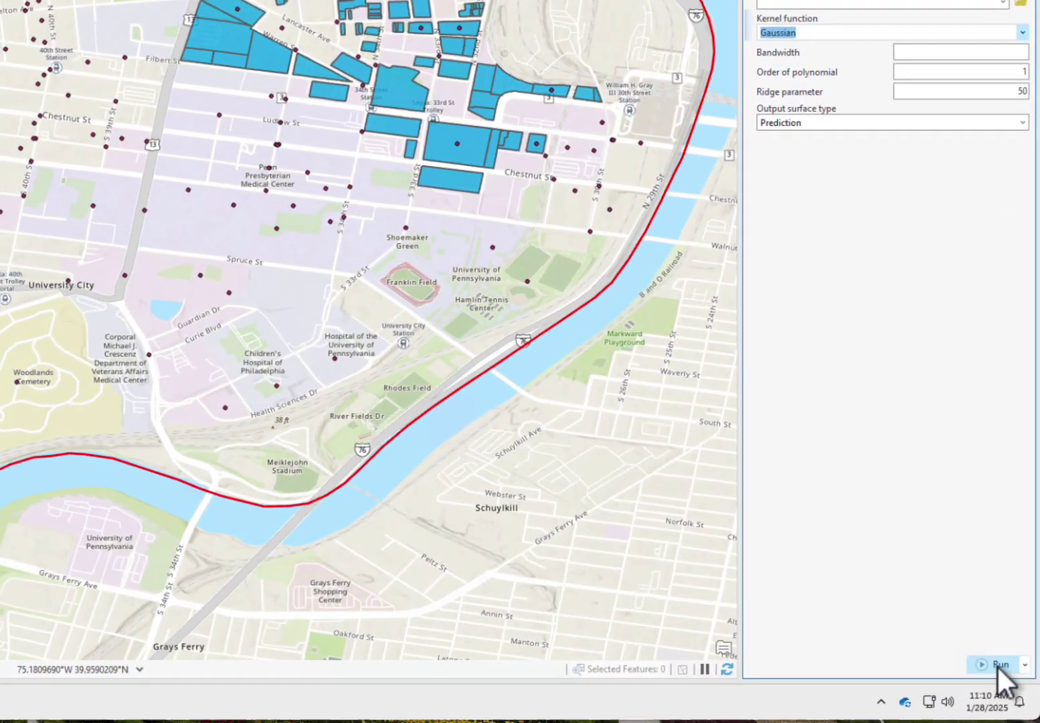
pyautogui.click(999, 679)
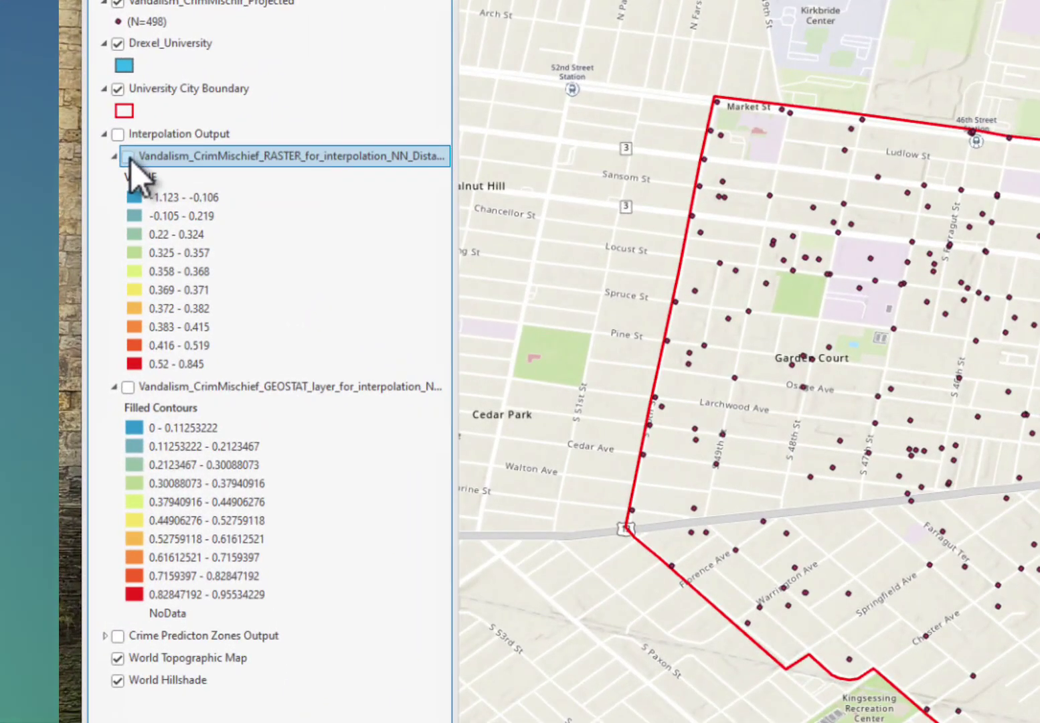
# Turn on the Vandalism_CrimMischief_RASTER interpolation layer and its Interpolation Output group on the map.
pyautogui.click(129, 157)
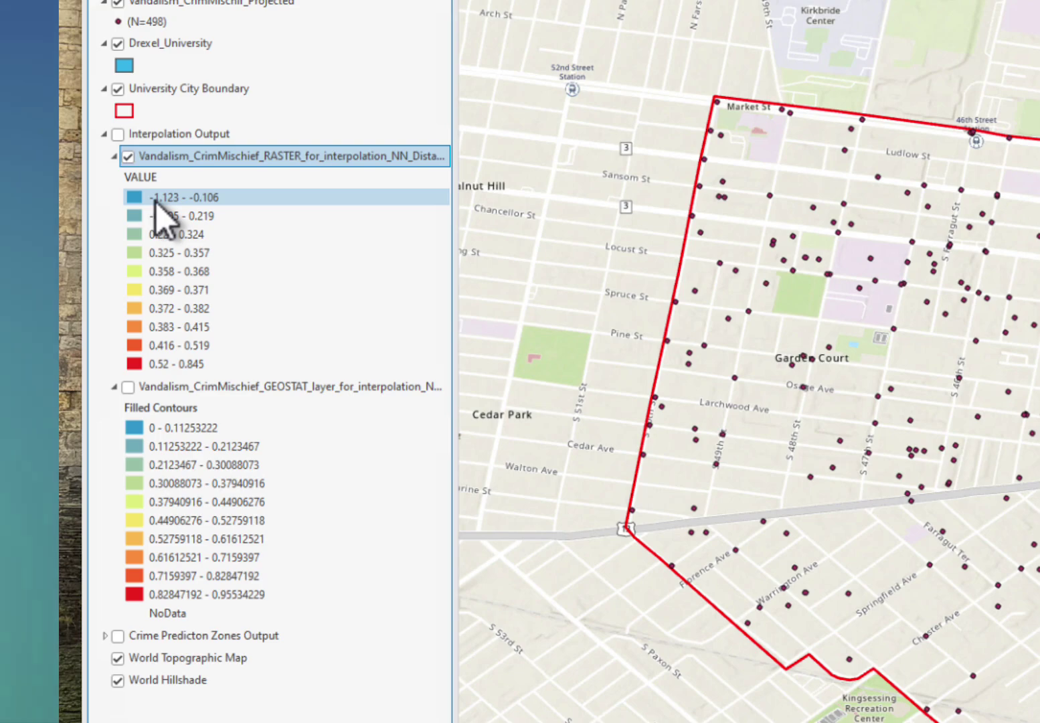
pyautogui.click(118, 134)
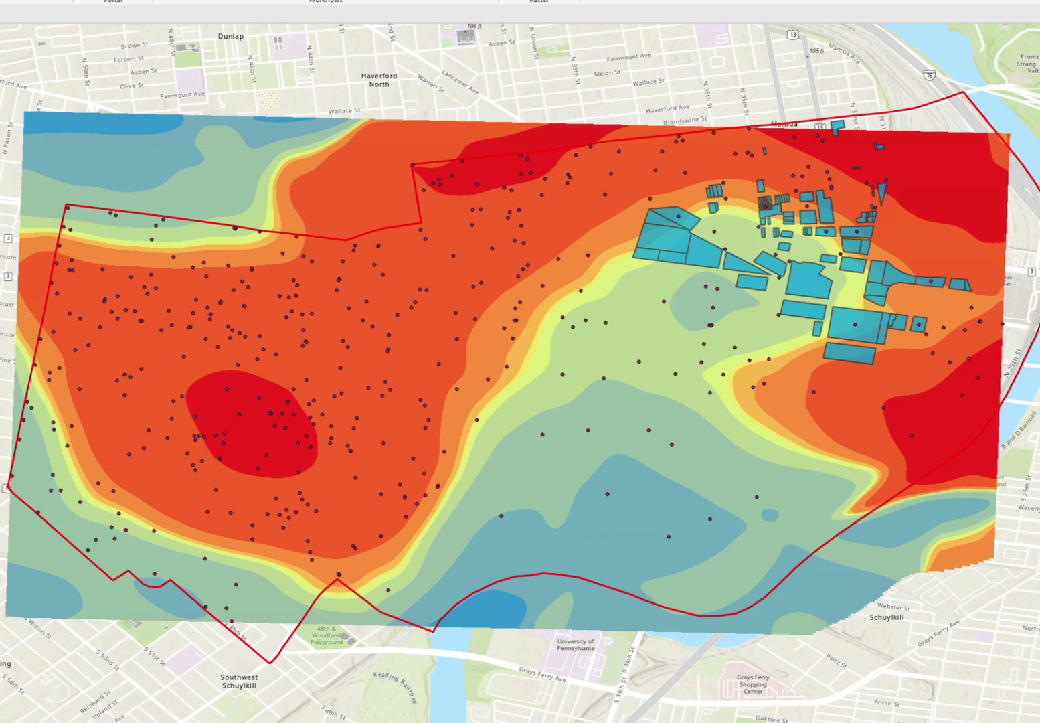
pyautogui.moveTo(245, 313)
pyautogui.mouseDown()
pyautogui.moveTo(176, 507)
pyautogui.moveTo(291, 323)
pyautogui.moveTo(181, 324)
pyautogui.mouseUp()
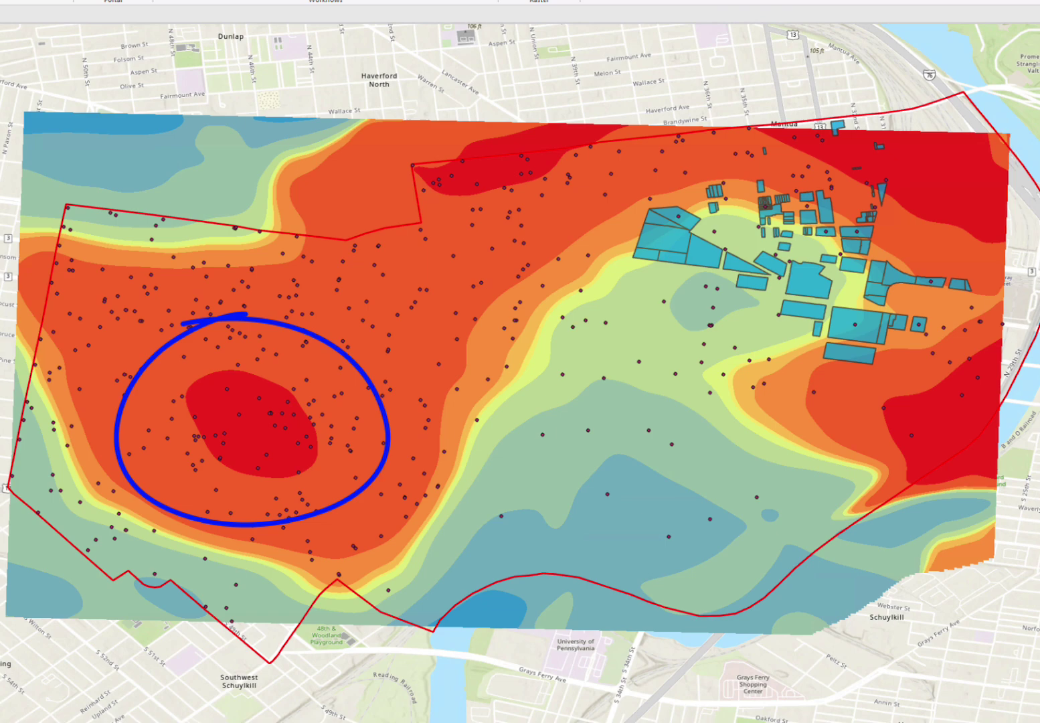
pyautogui.moveTo(326, 310)
pyautogui.mouseDown()
pyautogui.moveTo(425, 231)
pyautogui.moveTo(398, 285)
pyautogui.moveTo(326, 311)
pyautogui.mouseUp()
pyautogui.moveTo(520, 173)
pyautogui.mouseDown()
pyautogui.moveTo(698, 169)
pyautogui.moveTo(520, 175)
pyautogui.mouseUp()
pyautogui.moveTo(752, 148)
pyautogui.mouseDown()
pyautogui.moveTo(802, 148)
pyautogui.moveTo(902, 177)
pyautogui.moveTo(751, 166)
pyautogui.mouseUp()
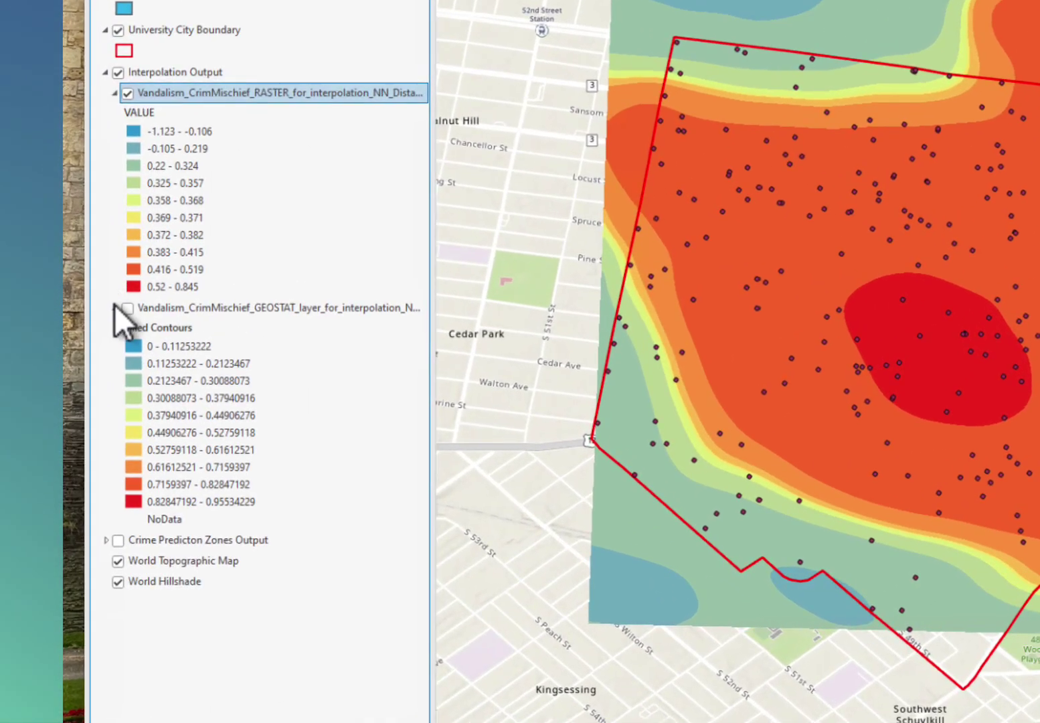
# Show the Vandalism_CrimMischief_GEOSTAT interpolation layer and hide the RASTER layer above it.
pyautogui.click(127, 309)
pyautogui.click(127, 308)
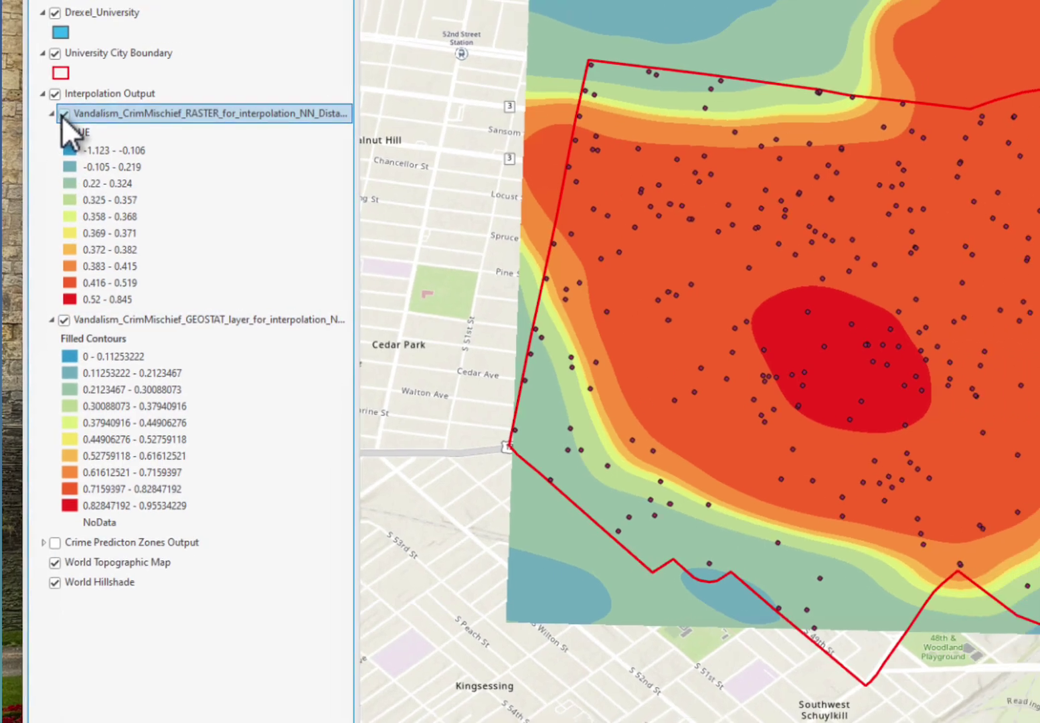
pyautogui.click(128, 94)
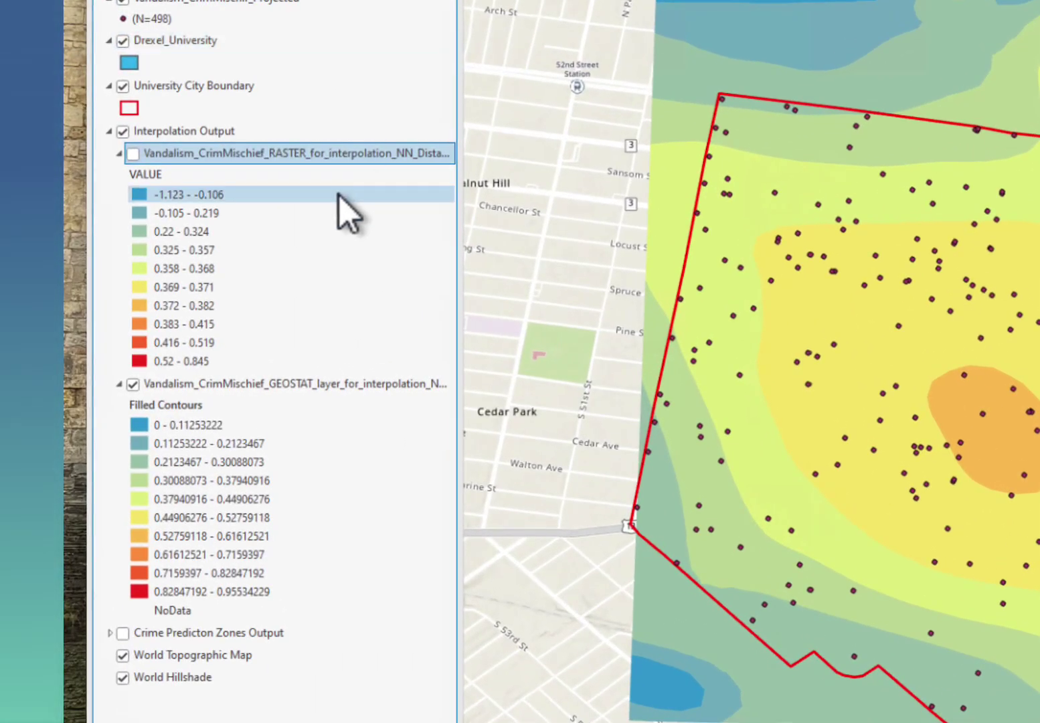
# Open the GEOSTAT interpolation layer in the Geostatistical Wizard and set its kernel function to Exponential.
pyautogui.rightClick(258, 386)
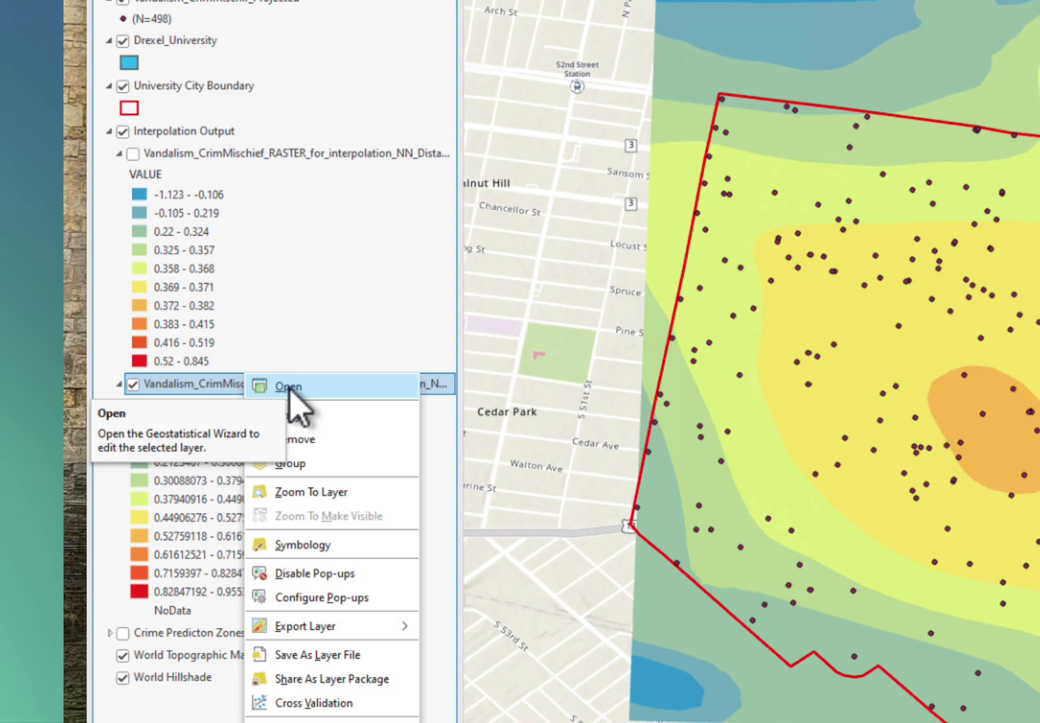
pyautogui.click(288, 387)
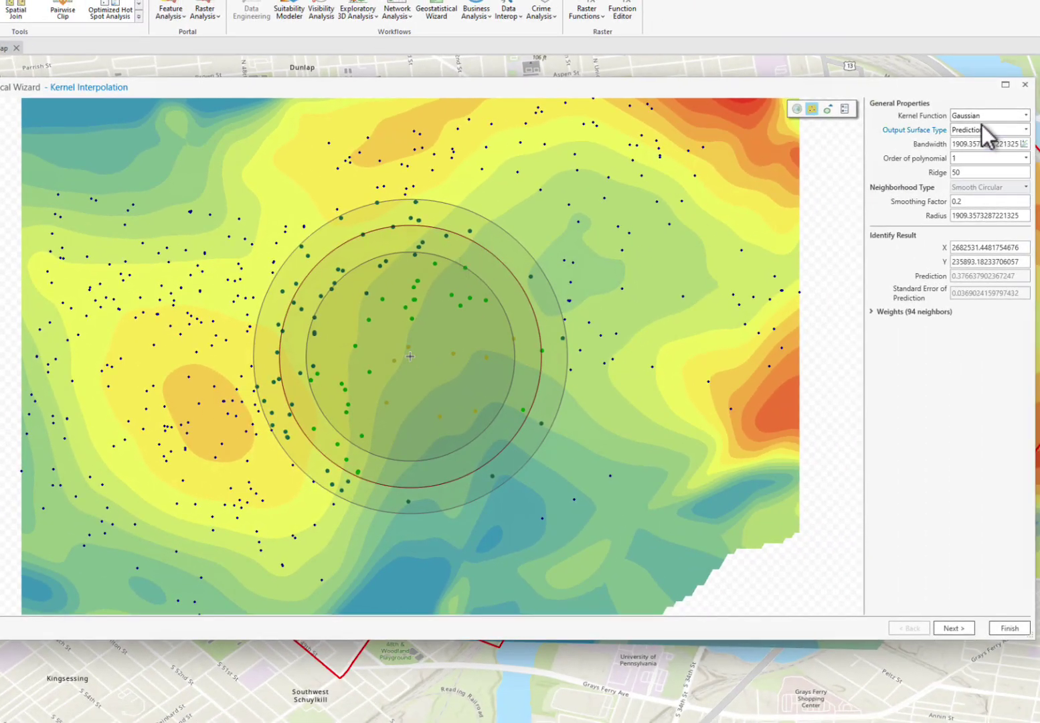
pyautogui.click(1025, 116)
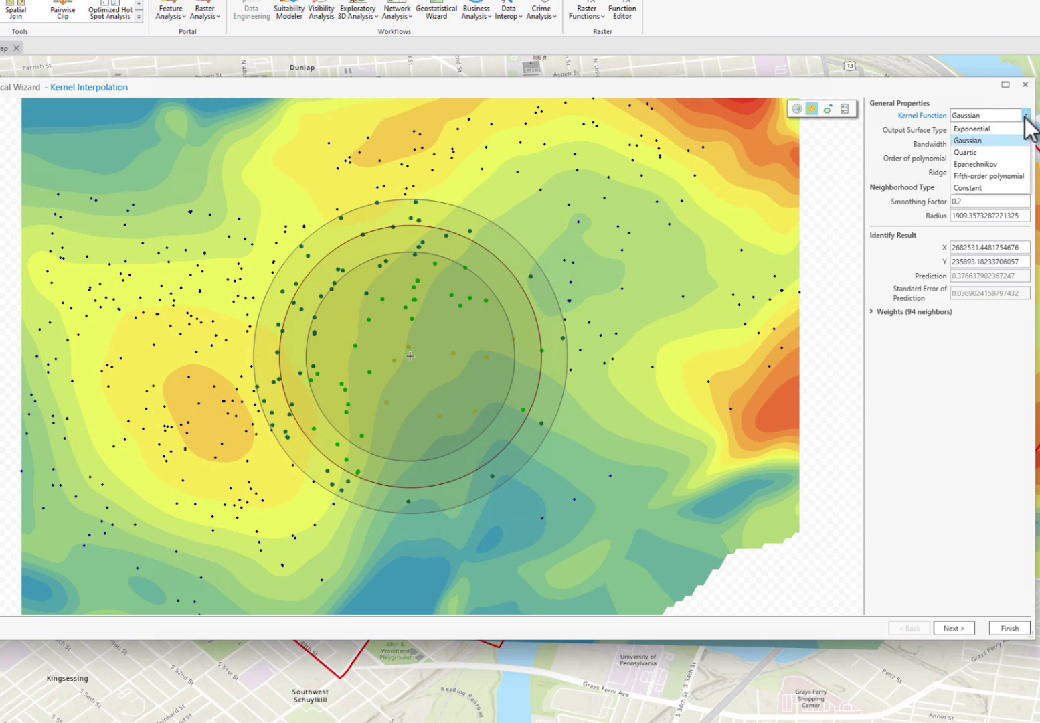
pyautogui.click(989, 130)
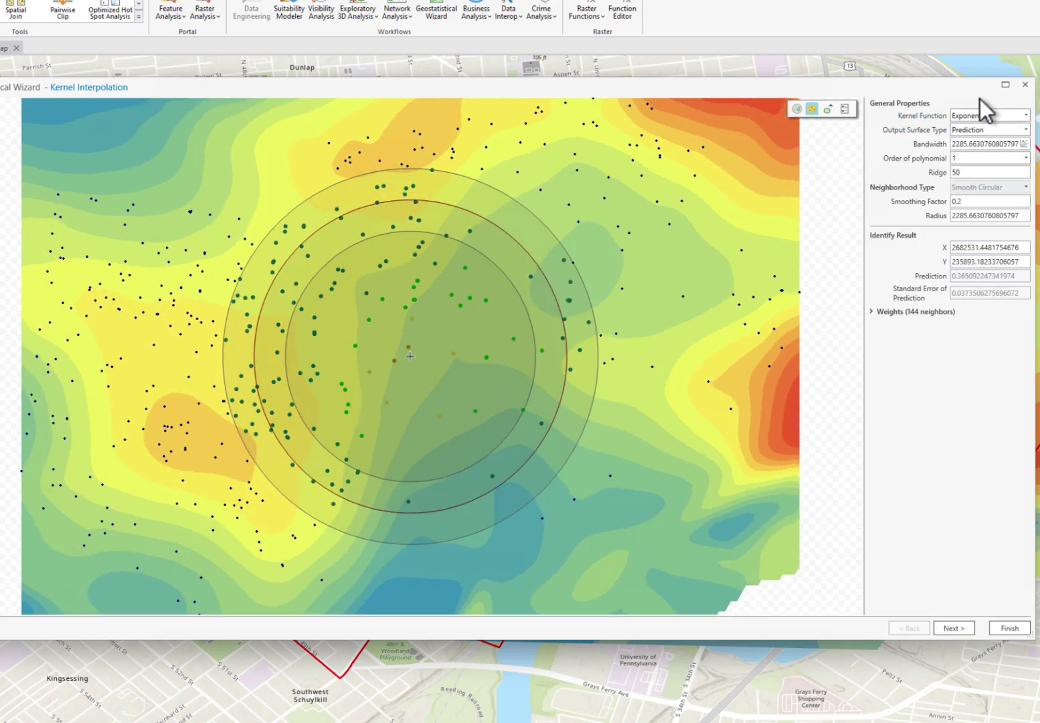
# Set the kernel function to Gaussian and preview the Prediction Standard Error surface before returning the output surface type to Prediction.
pyautogui.click(1026, 116)
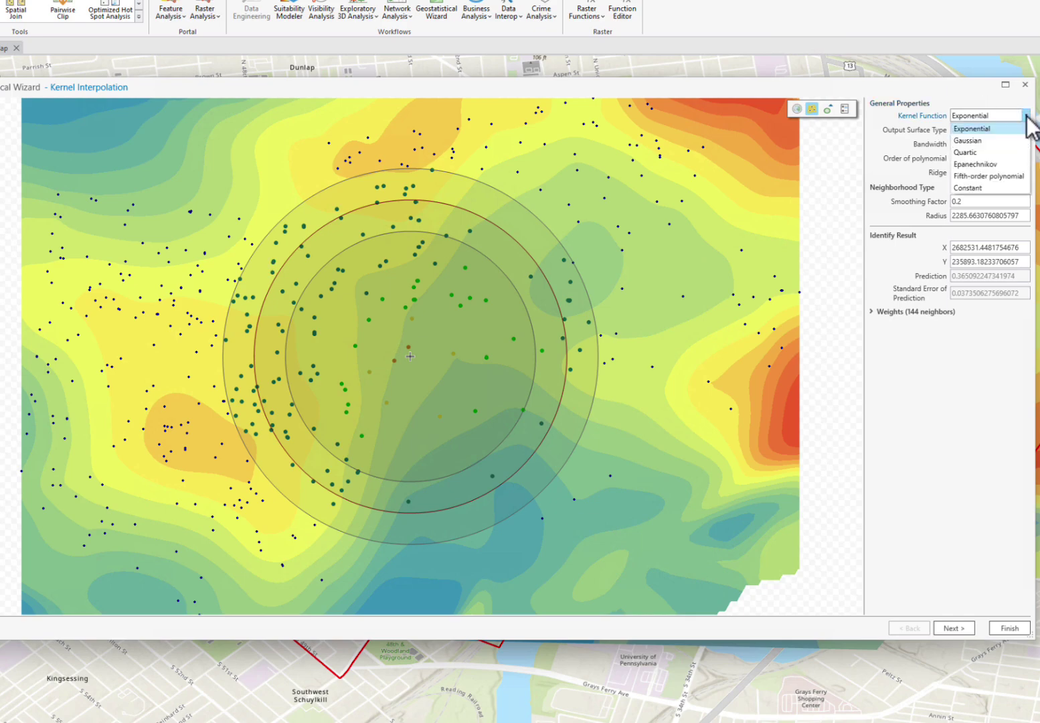
pyautogui.click(1002, 142)
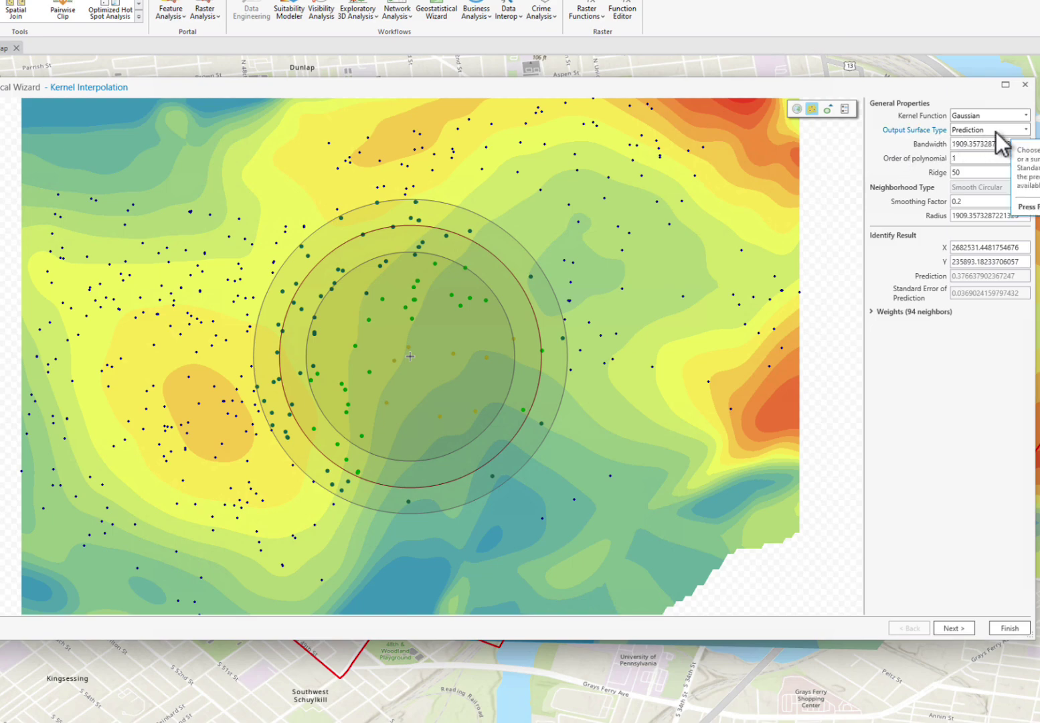
pyautogui.click(1025, 130)
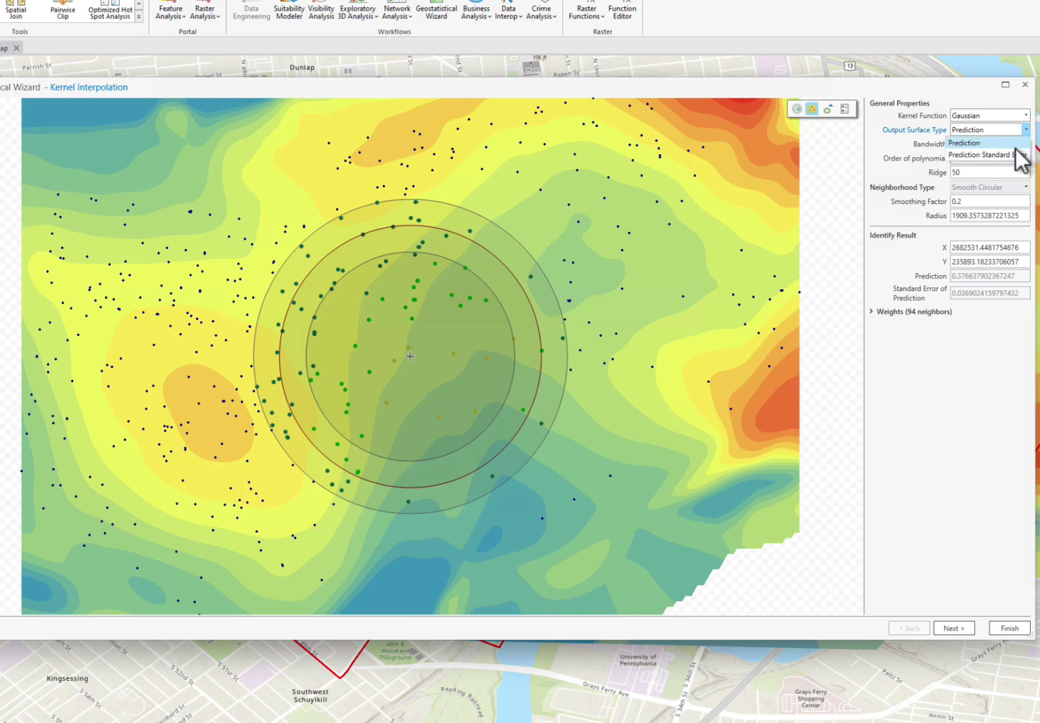
pyautogui.click(1009, 156)
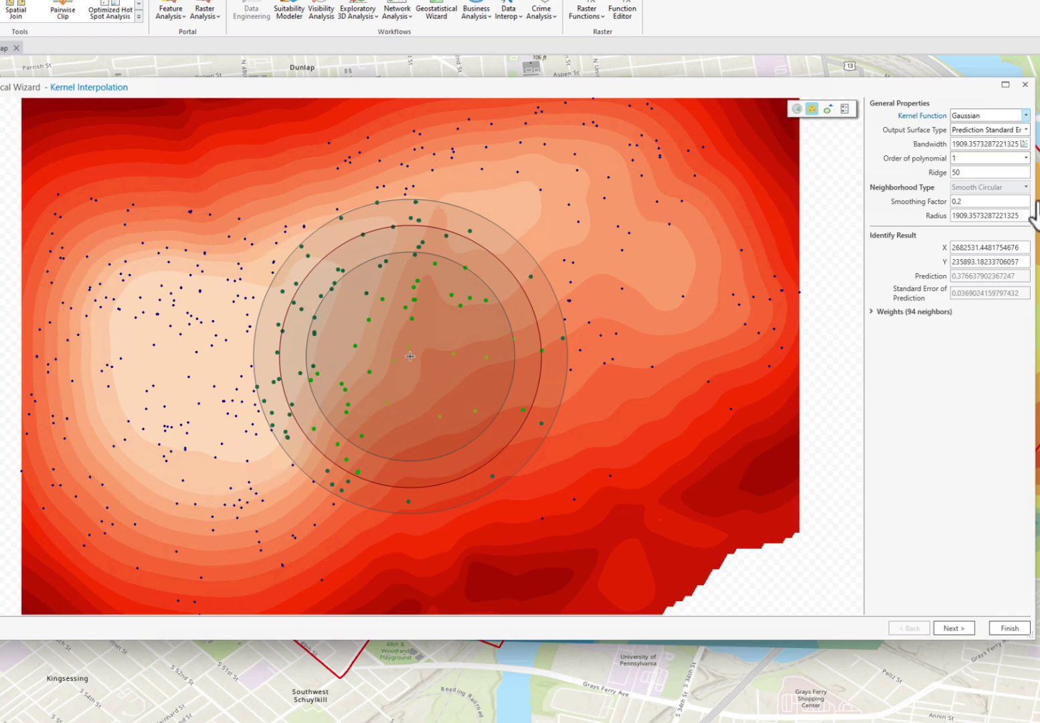
pyautogui.click(1026, 129)
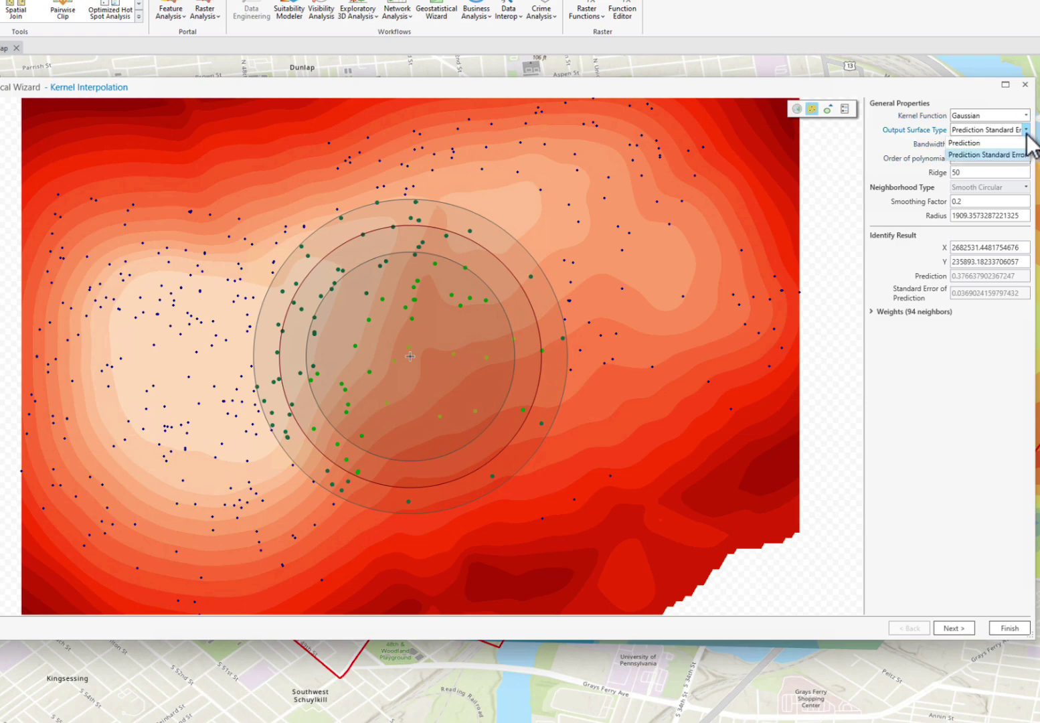
pyautogui.click(1017, 144)
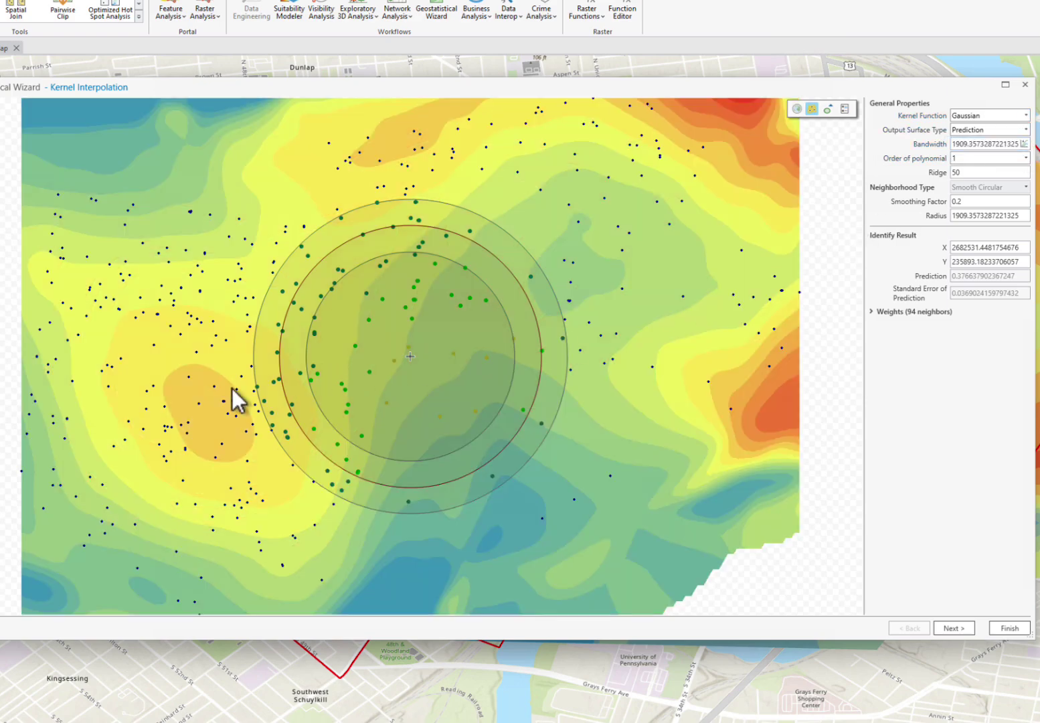
# Identify the prediction and neighbors at the western and eastern hotspots, and close the wizard without finishing.
pyautogui.click(190, 401)
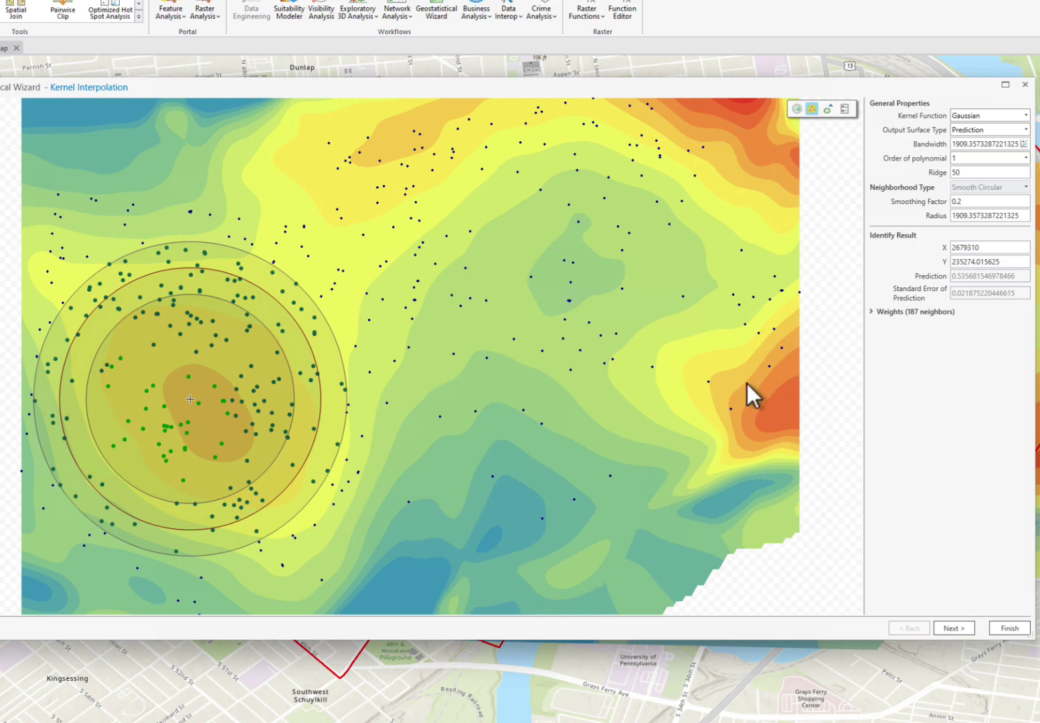
pyautogui.click(780, 402)
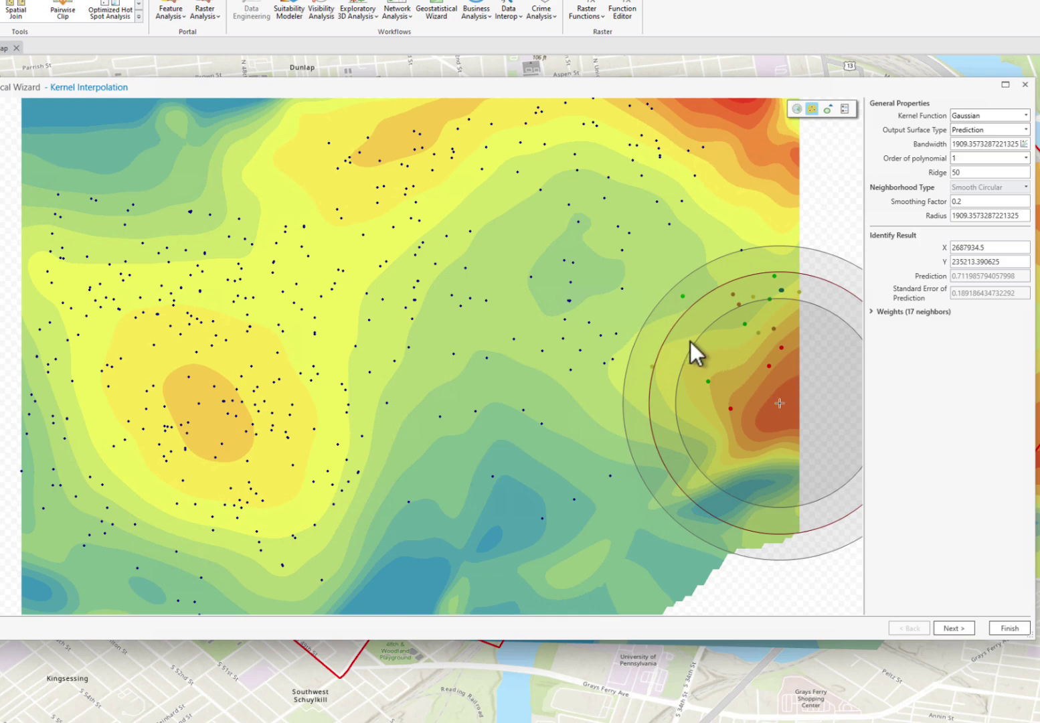
pyautogui.moveTo(932, 129)
pyautogui.click(1023, 85)
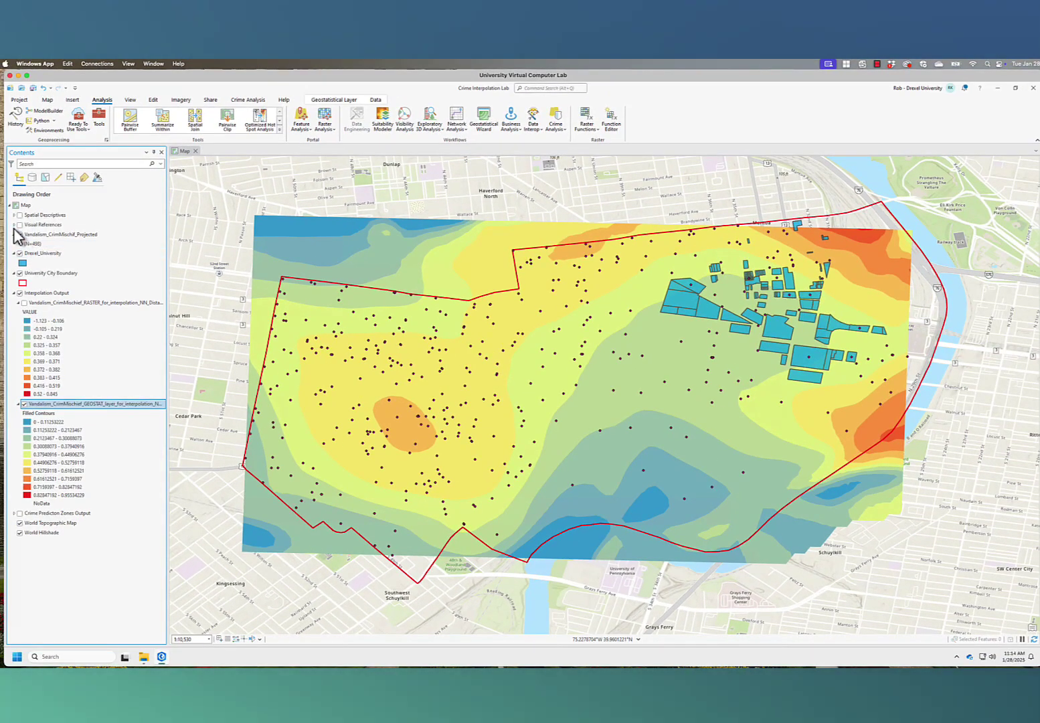
# Expand and turn on the Visual References group and show its Tessellation 1200-ft grid over the interpolation surface.
pyautogui.click(14, 225)
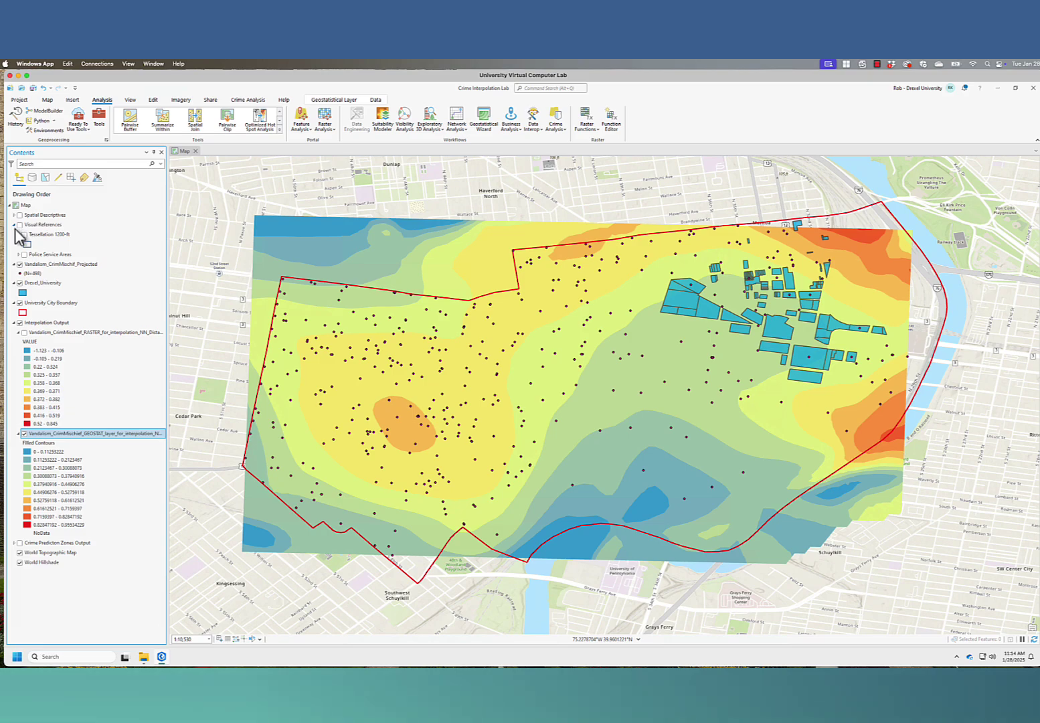
pyautogui.click(20, 225)
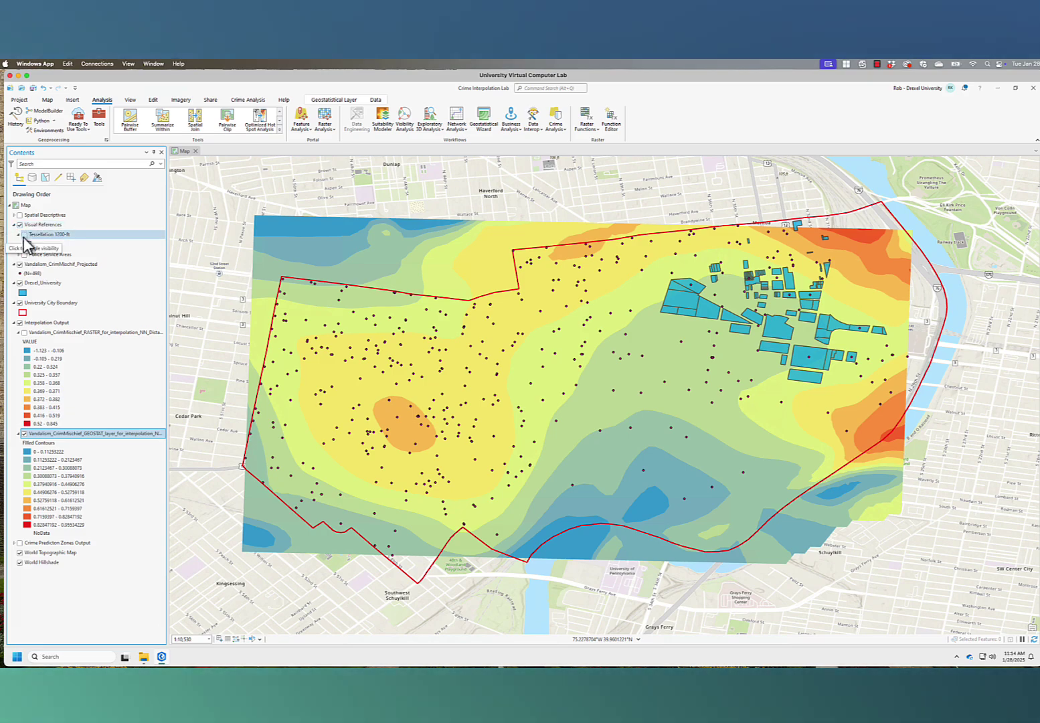
pyautogui.click(24, 235)
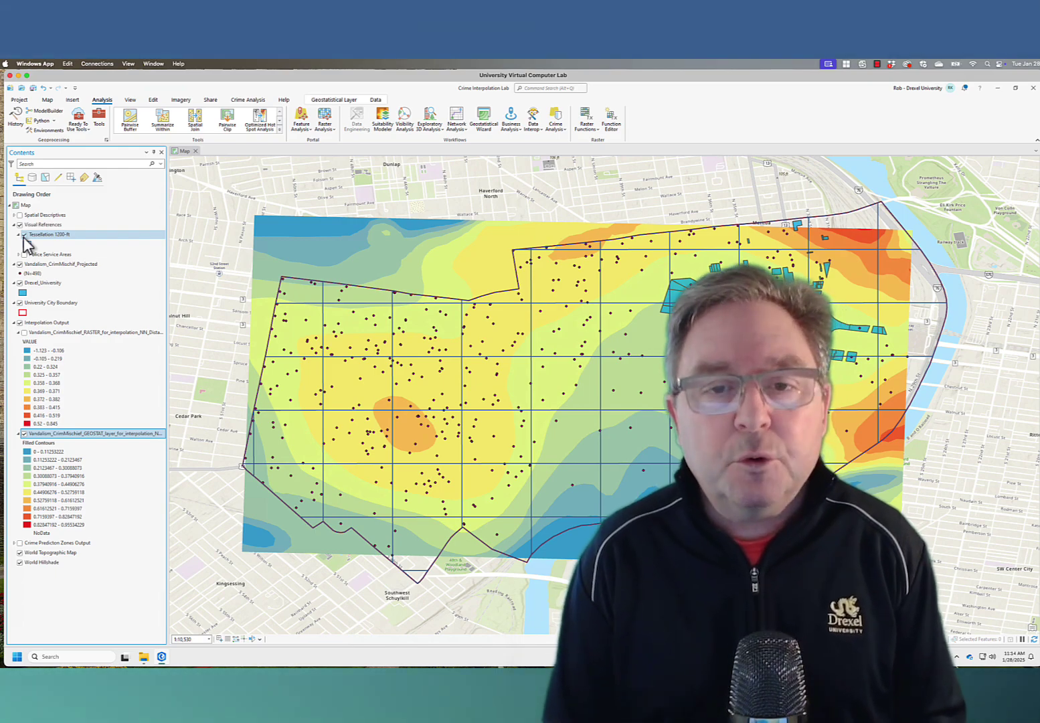
# Hide the Tessellation 1200-ft grid, and turn off and collapse the Interpolation Output group.
pyautogui.click(24, 235)
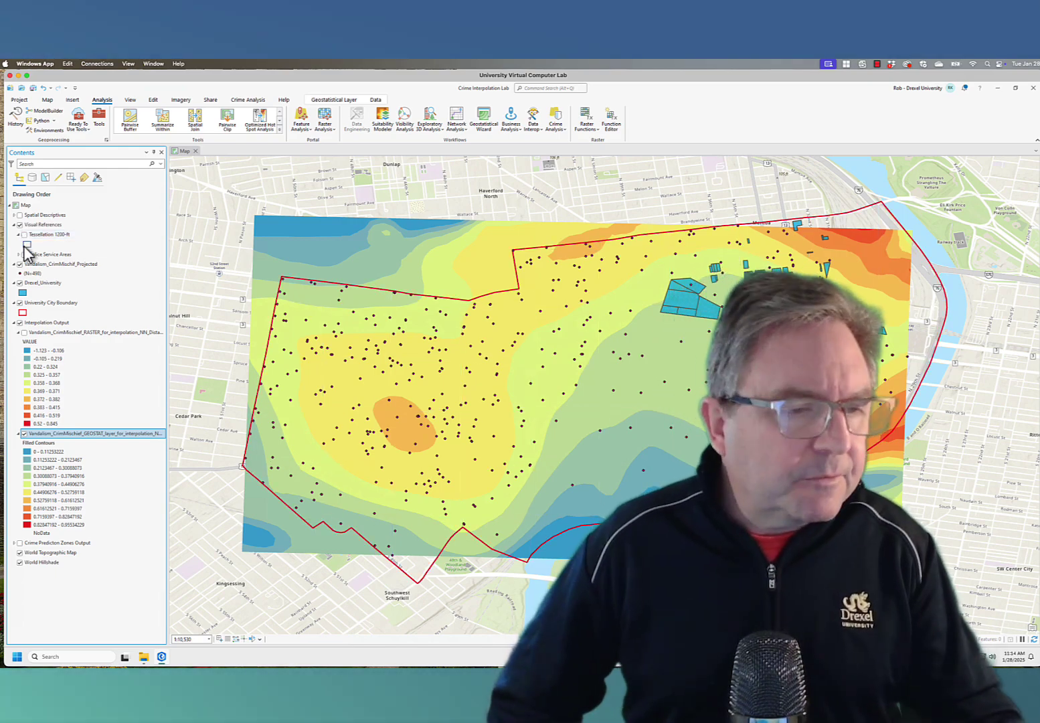
pyautogui.click(19, 323)
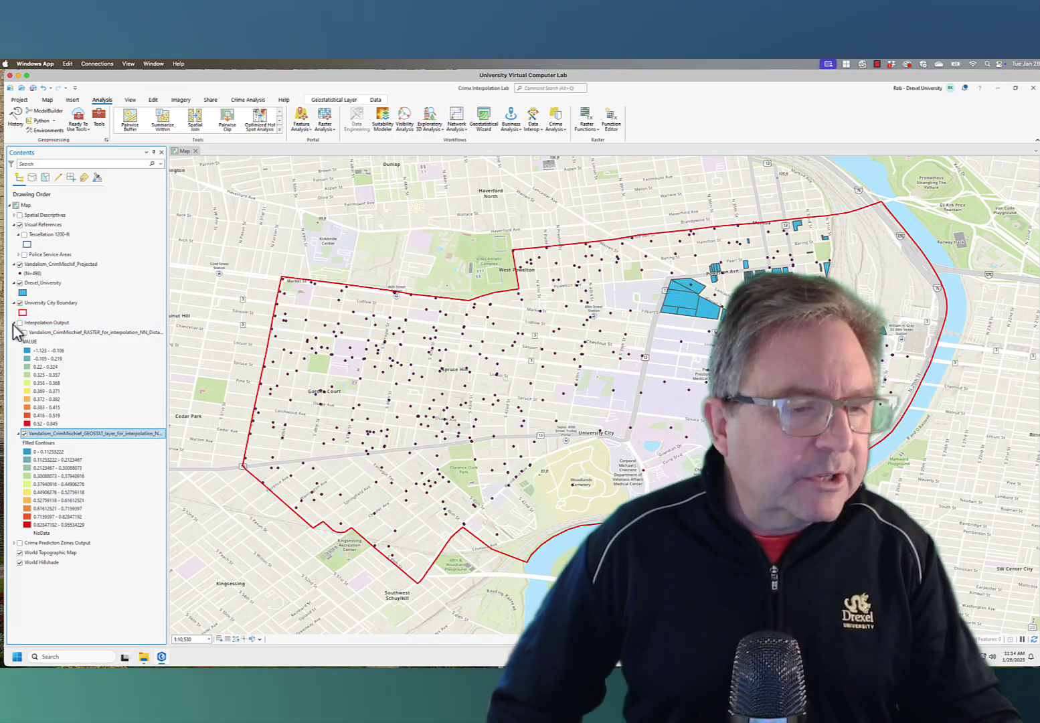
pyautogui.click(14, 323)
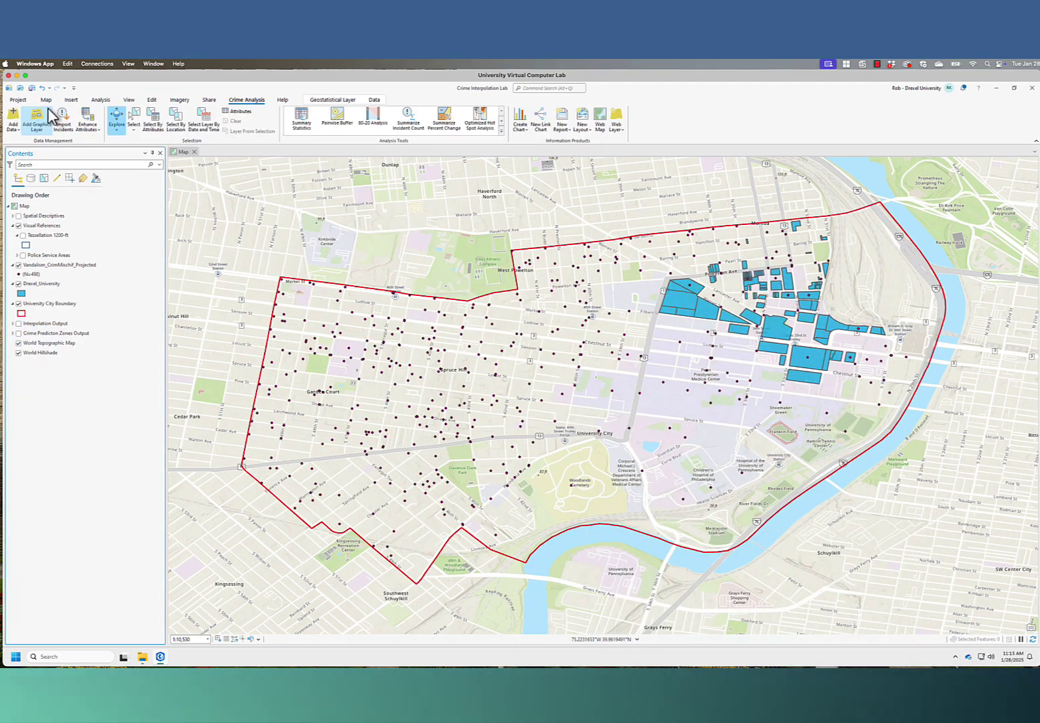
# Search the geoprocessing tools for "prediction zone" and open the Calculate Prediction Zones tool.
pyautogui.click(100, 100)
pyautogui.click(94, 117)
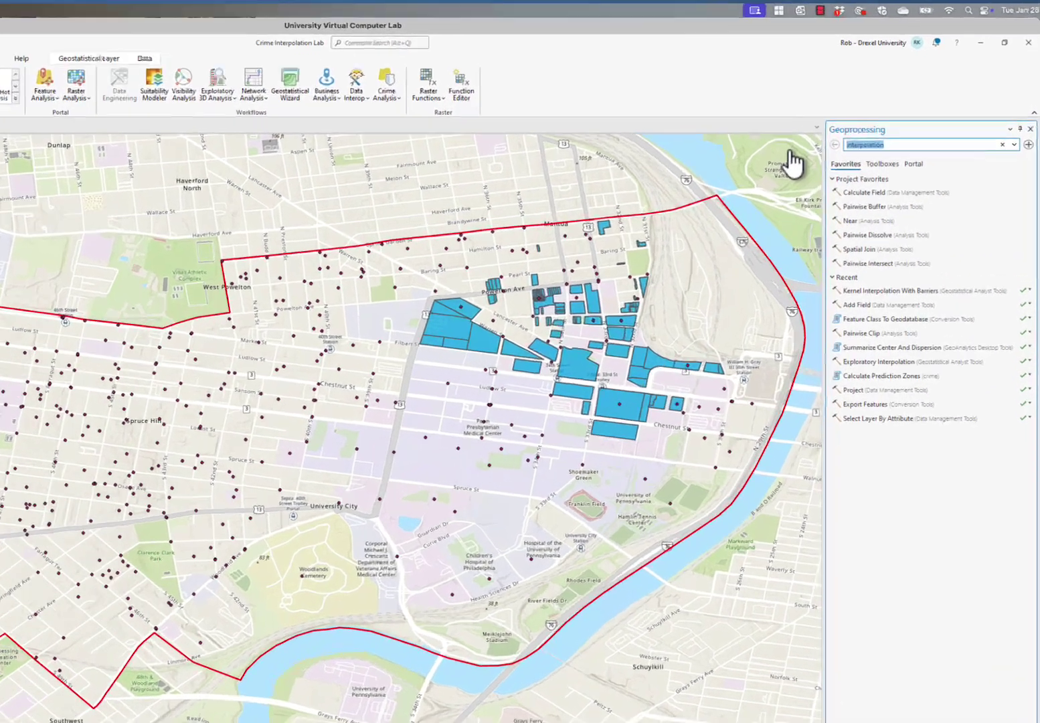
pyautogui.write('prediction zone')
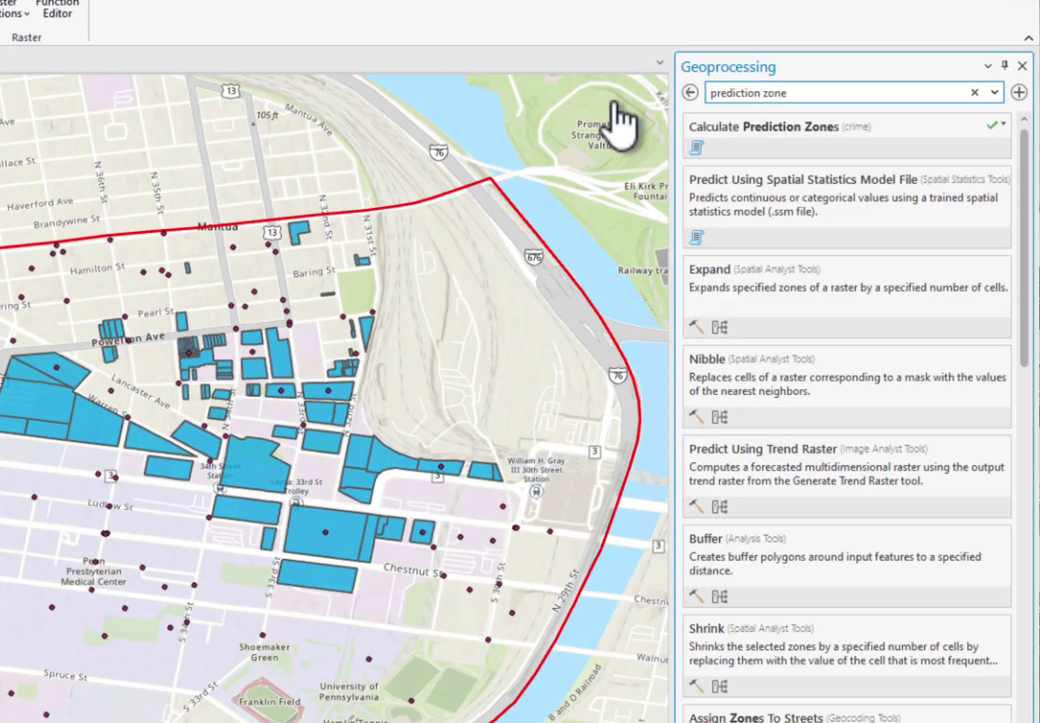
pyautogui.click(696, 127)
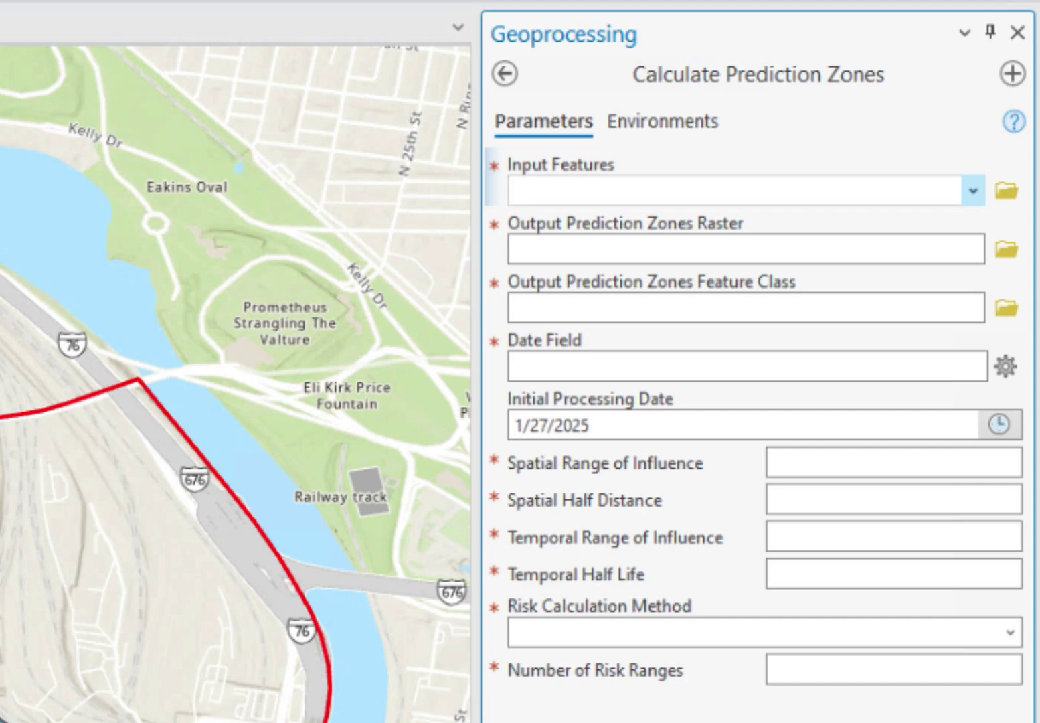
# Set Vandalism_CrimMischif_Projected as the input features, keep the default output names, and choose dispatch_d as the date field.
pyautogui.click(974, 192)
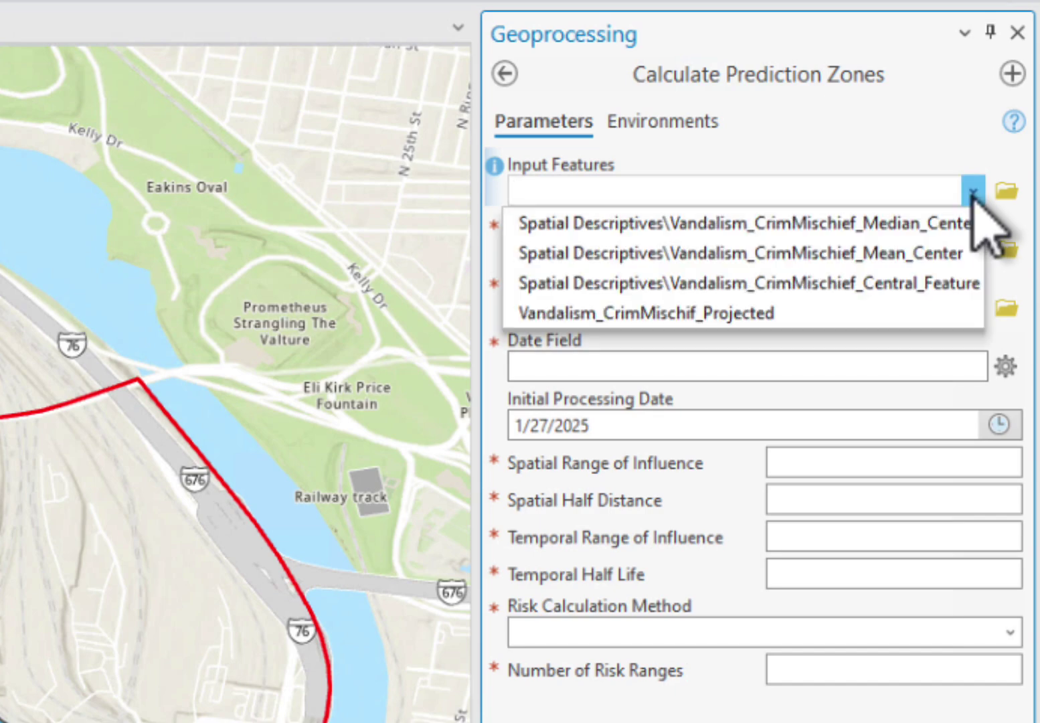
pyautogui.click(704, 313)
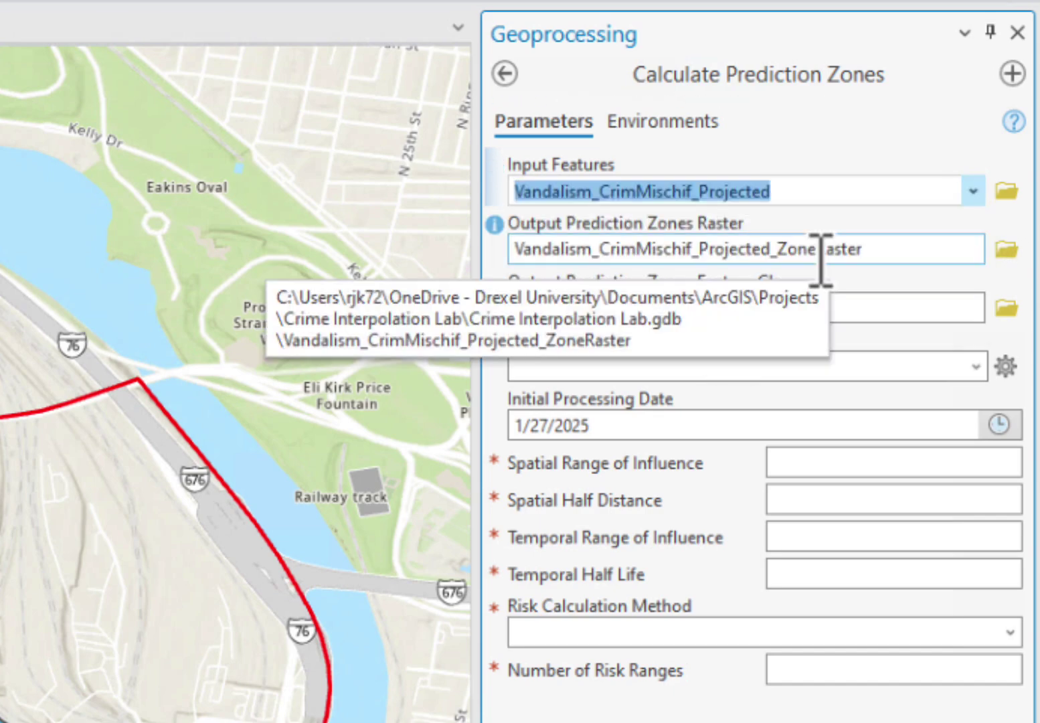
pyautogui.click(913, 259)
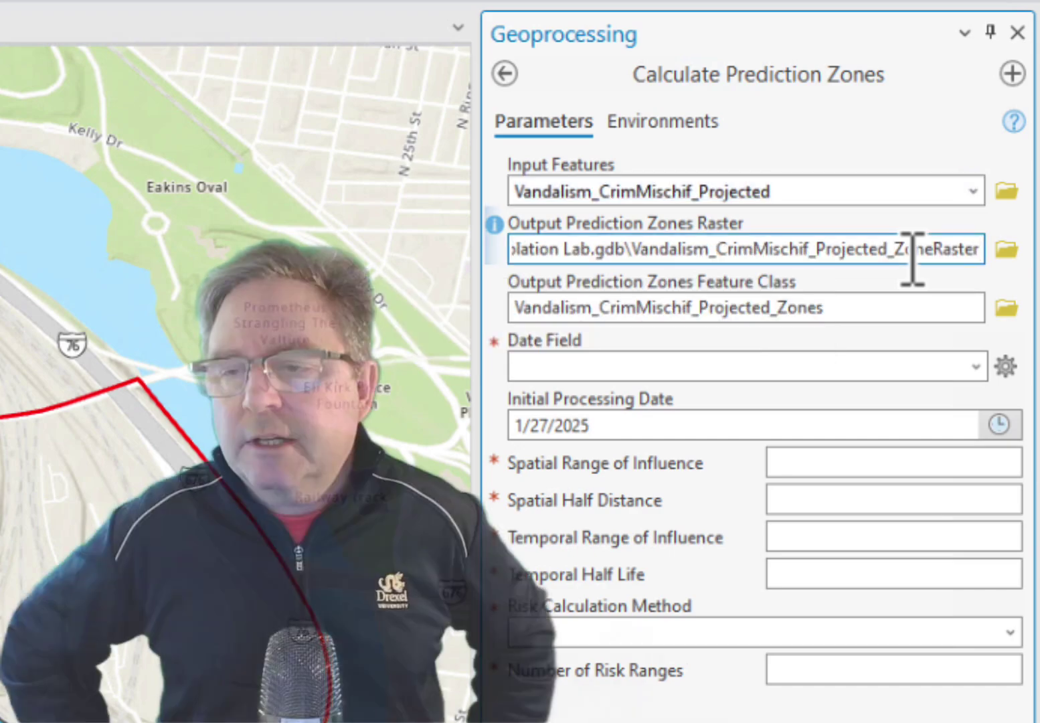
pyautogui.press('Tab')
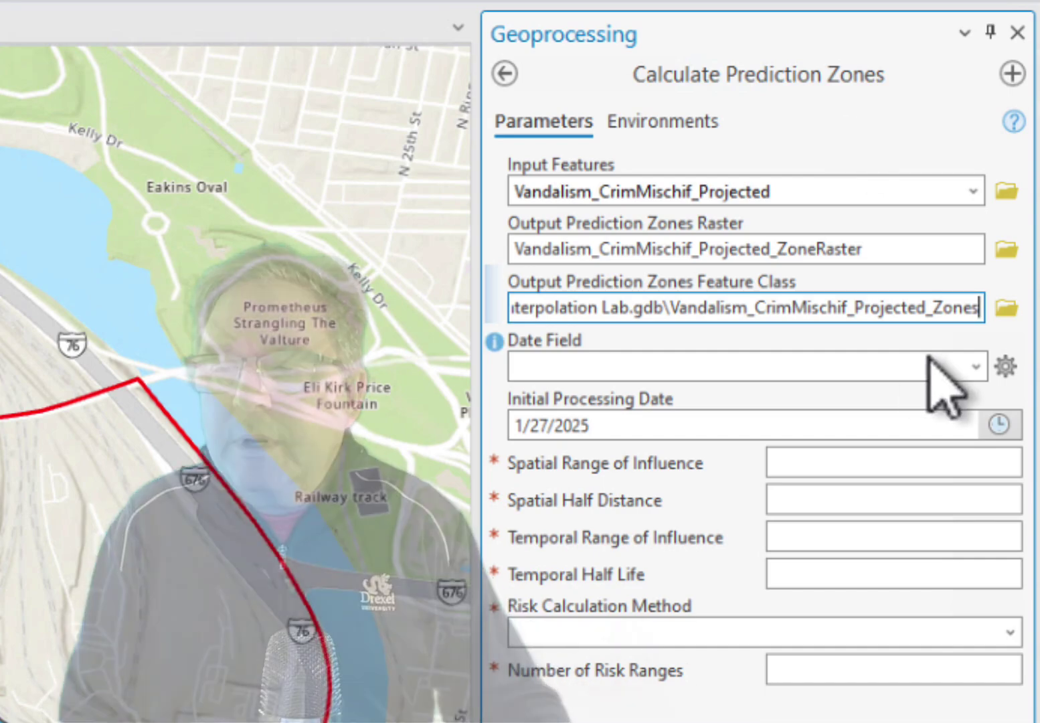
pyautogui.click(976, 367)
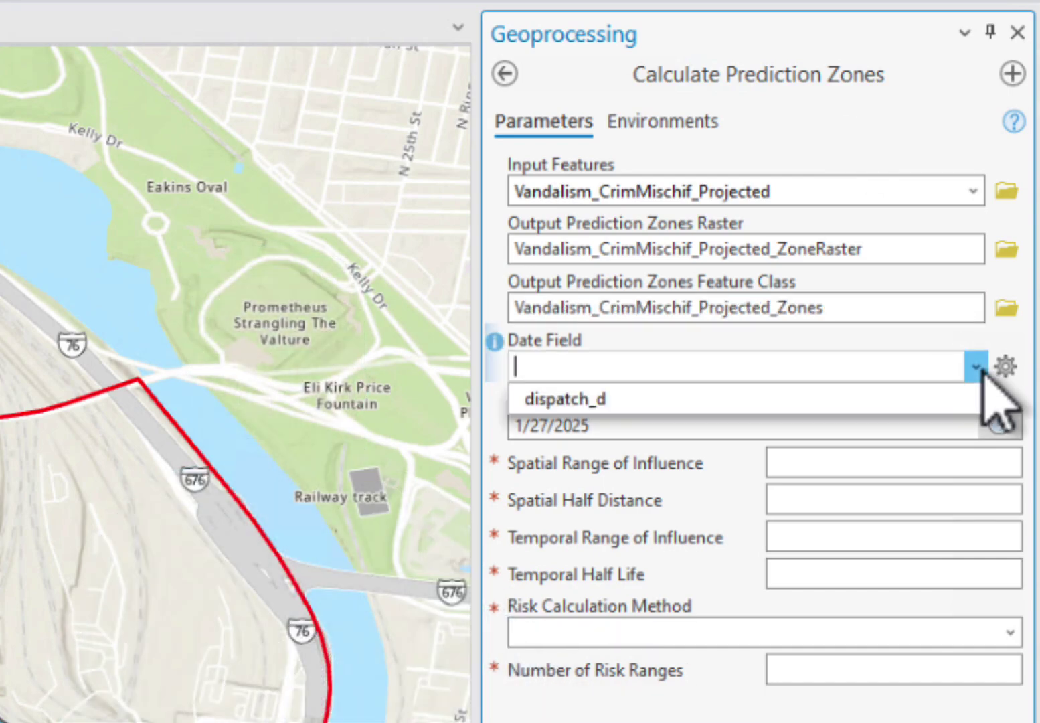
pyautogui.click(660, 402)
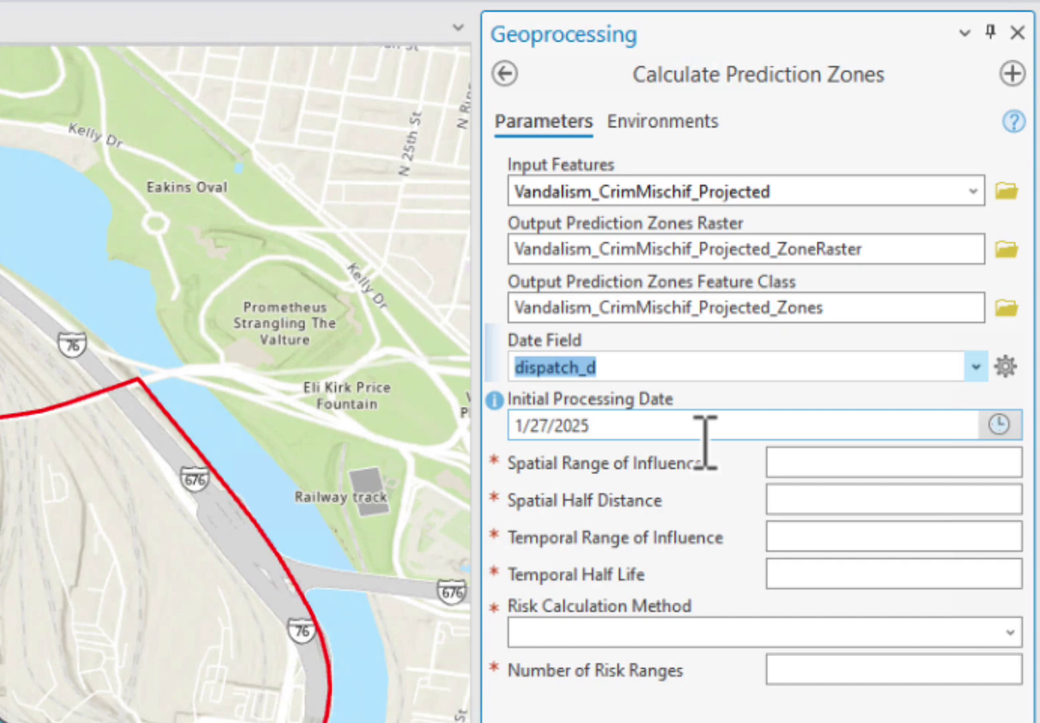
# Set the initial processing date to 1/01/2023.
pyautogui.click(656, 423)
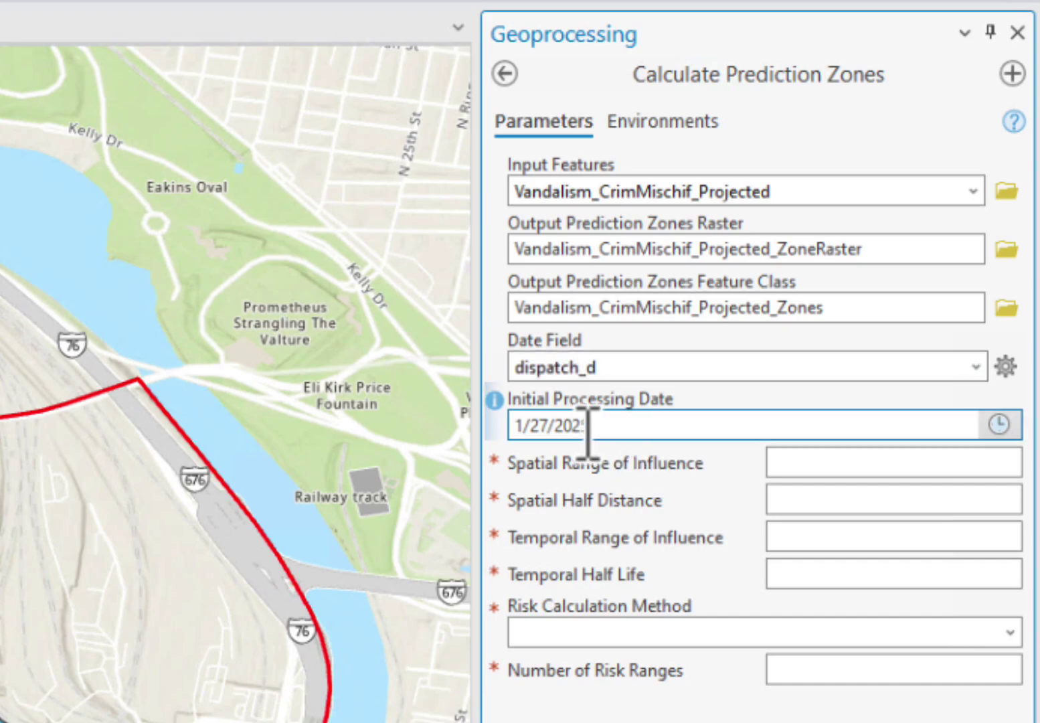
pyautogui.press('Left')
pyautogui.press('Left')
pyautogui.press('Left')
pyautogui.press('Left')
pyautogui.press('Left')
pyautogui.press('Left')
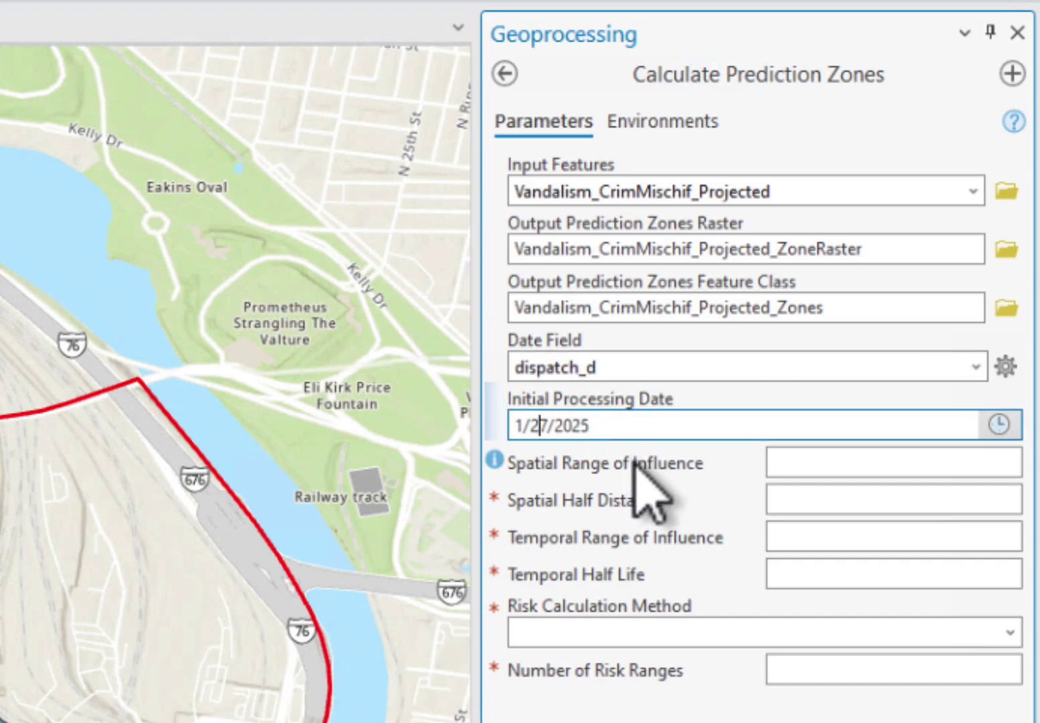
pyautogui.press('Left')
pyautogui.hotkey('shift', 'Right')
pyautogui.hotkey('shift', 'Right')
pyautogui.write('01')
pyautogui.press('Right')
pyautogui.press('Right')
pyautogui.press('Right')
pyautogui.press('Right')
pyautogui.hotkey('shift', 'Right')
pyautogui.write('3')
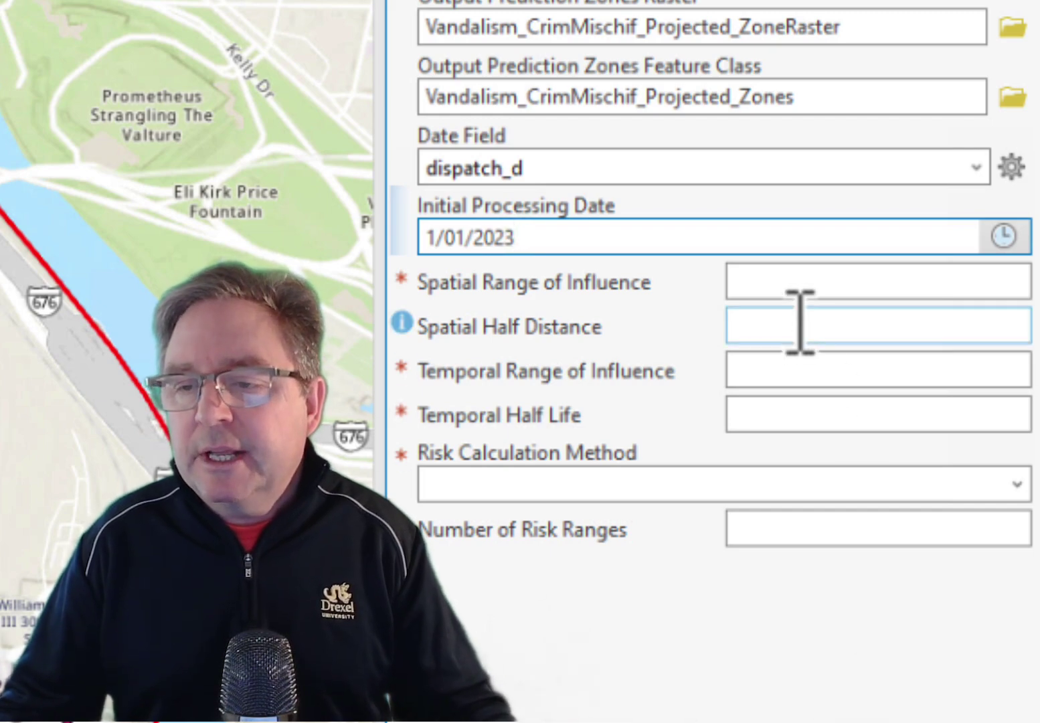
# Set the spatial range of influence to 1200 and the spatial half distance to 600.
pyautogui.click(795, 293)
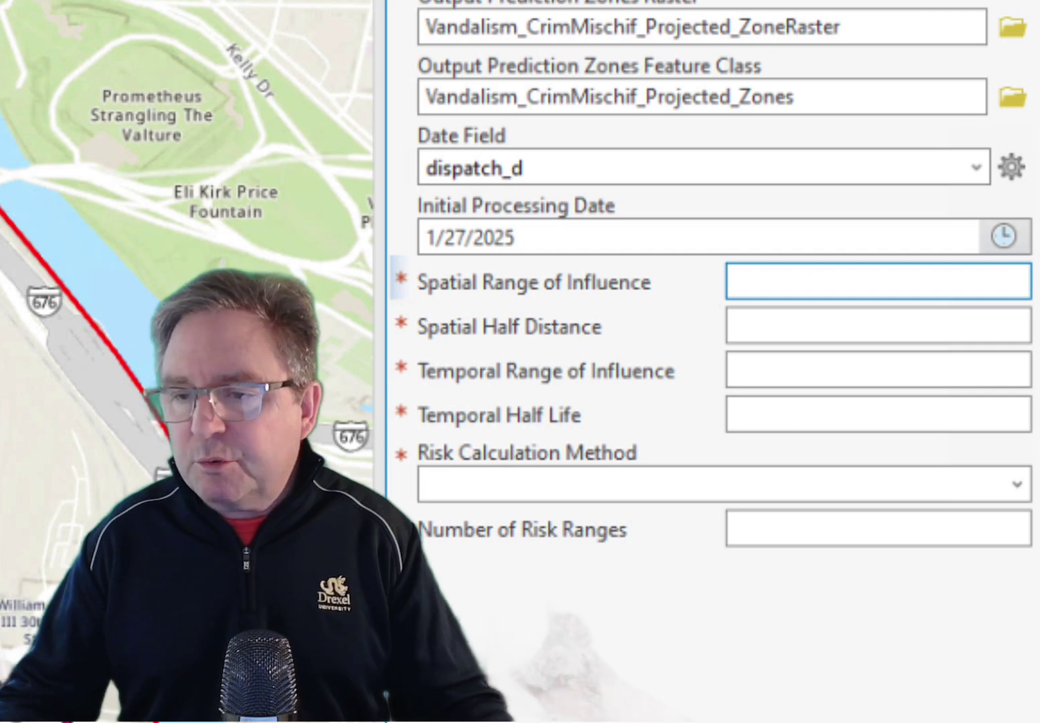
pyautogui.write('1200')
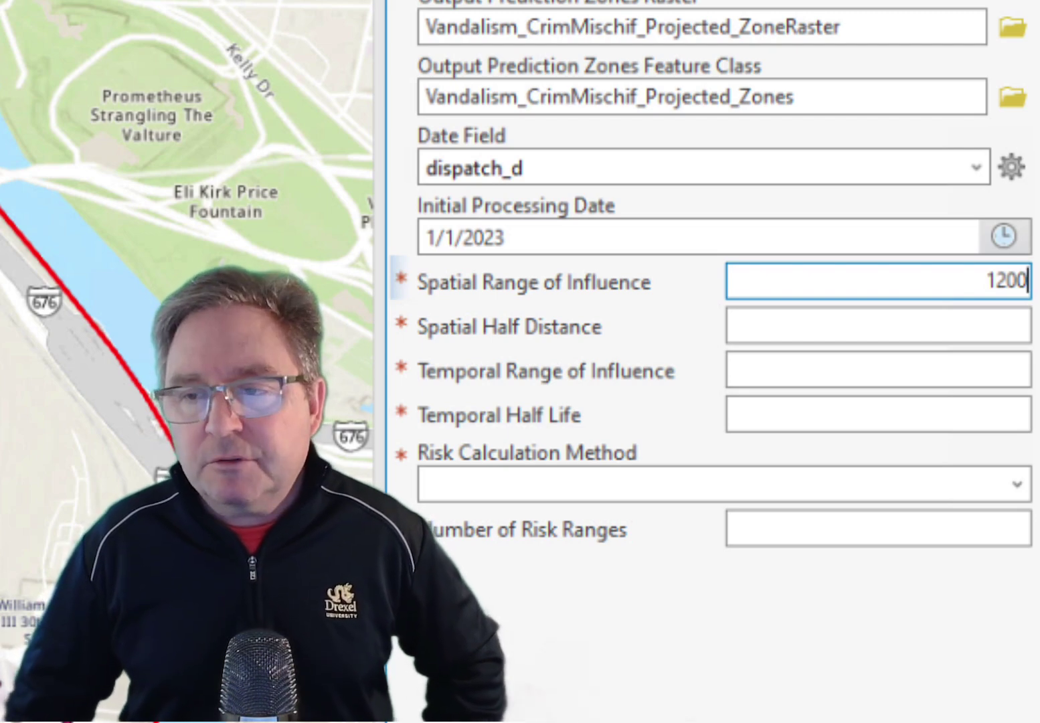
pyautogui.click(822, 330)
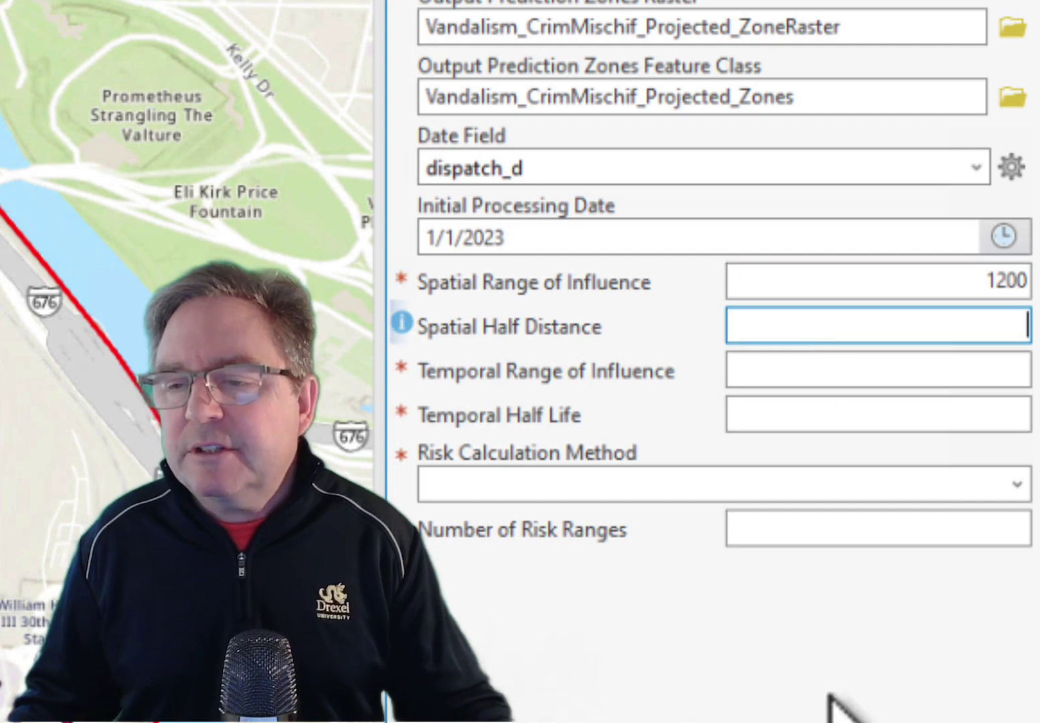
pyautogui.write('6')
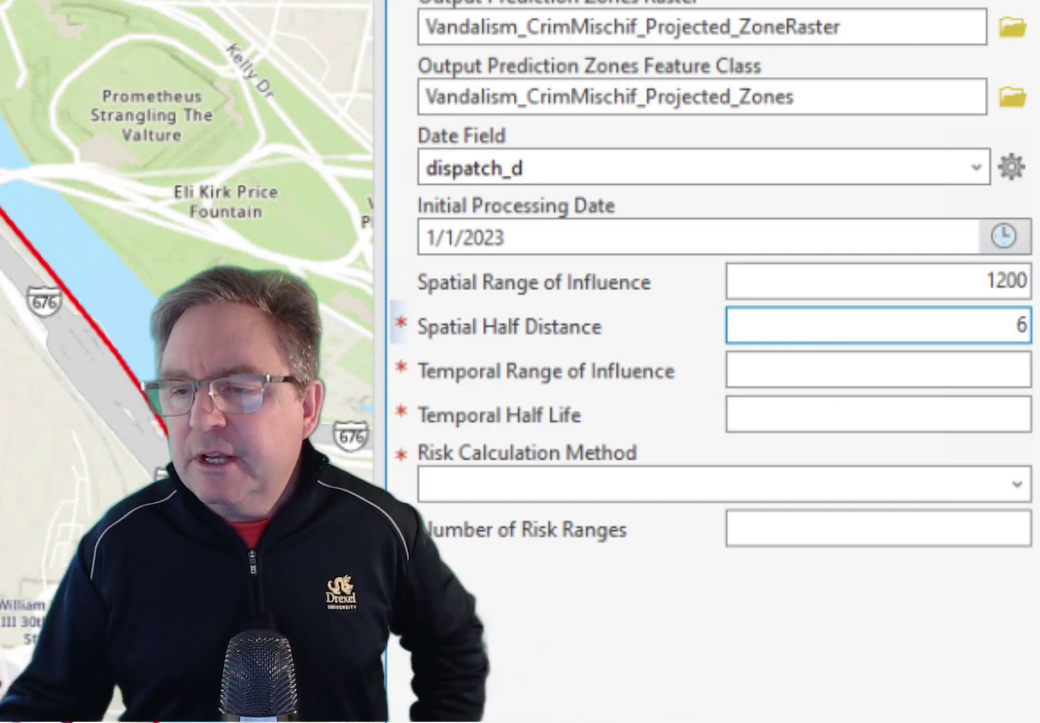
pyautogui.write('00')
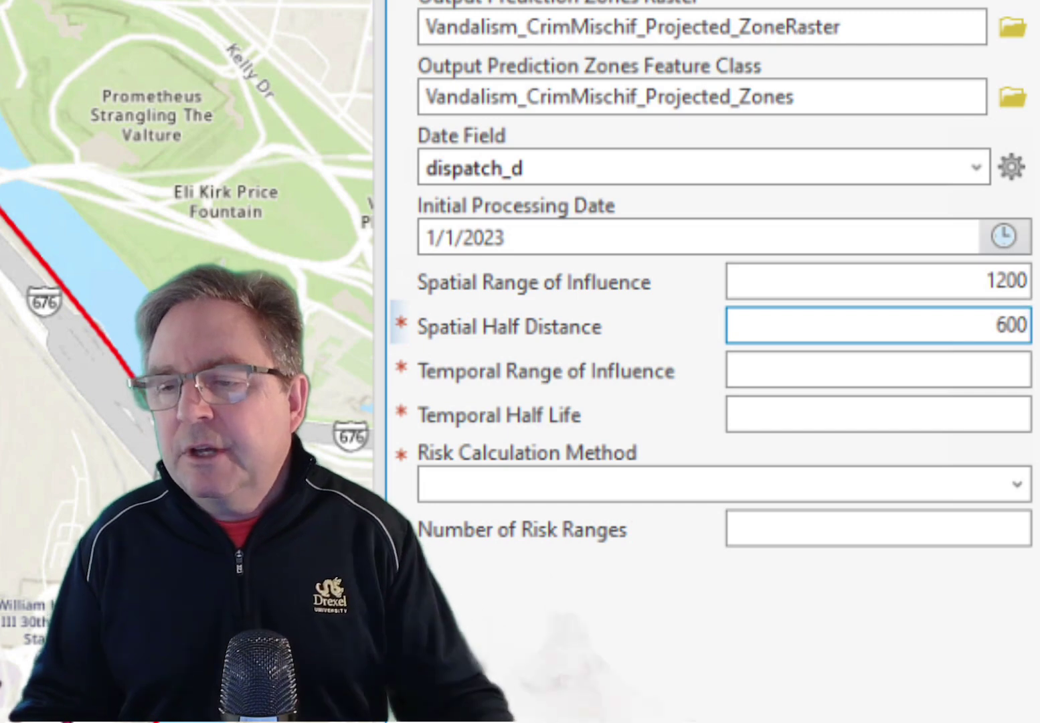
# Set the temporal range of influence to 120 and the temporal half life to 60.
pyautogui.click(831, 372)
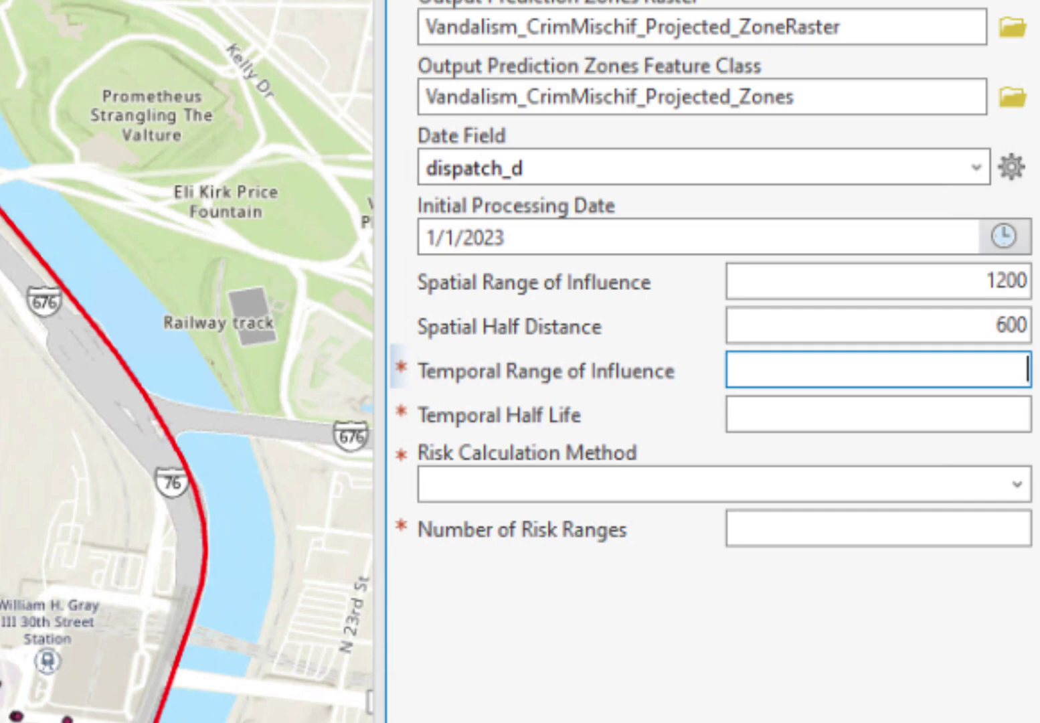
pyautogui.write('120')
pyautogui.click(855, 425)
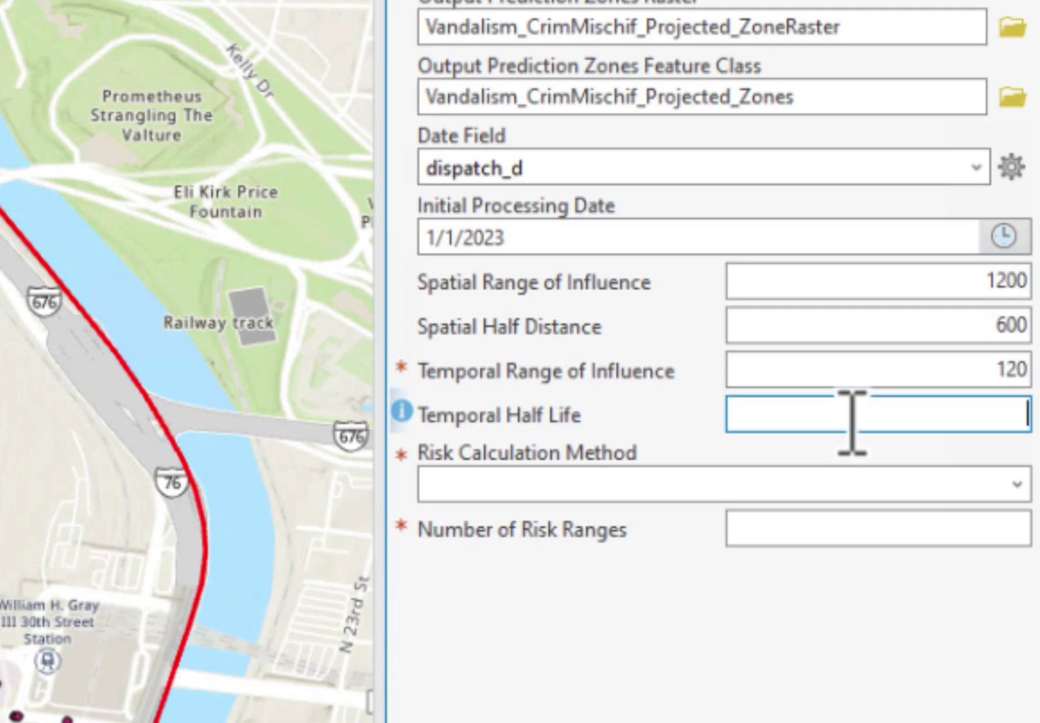
pyautogui.write('60')
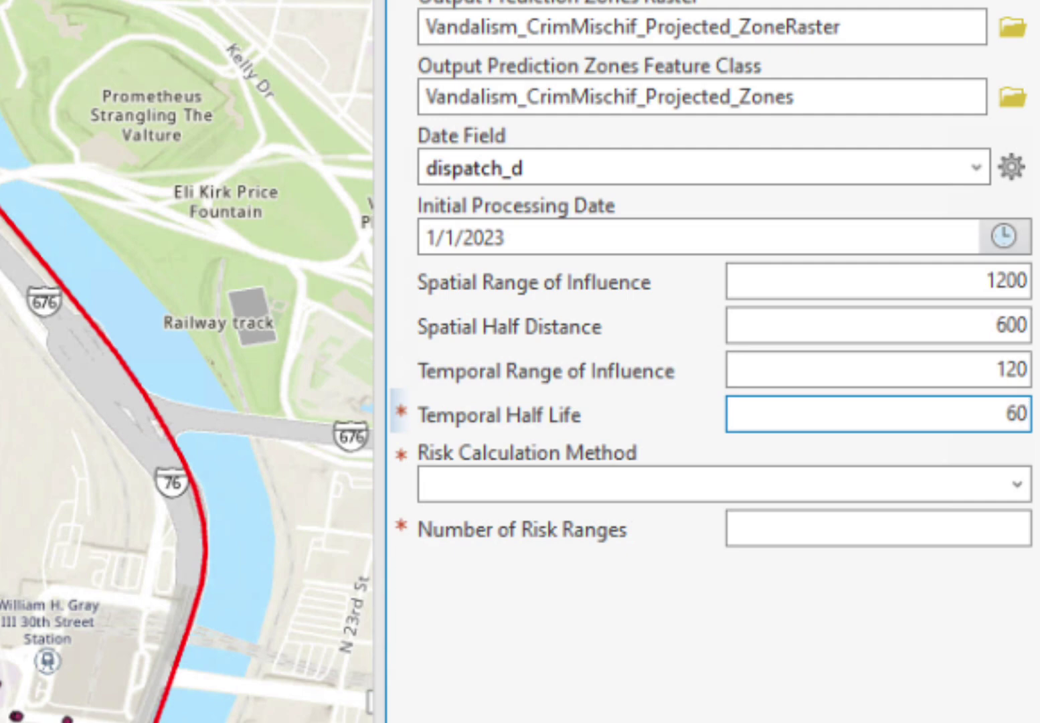
# Set the risk calculation method to CUMULATIVE and the number of risk ranges to 6.
pyautogui.click(1016, 484)
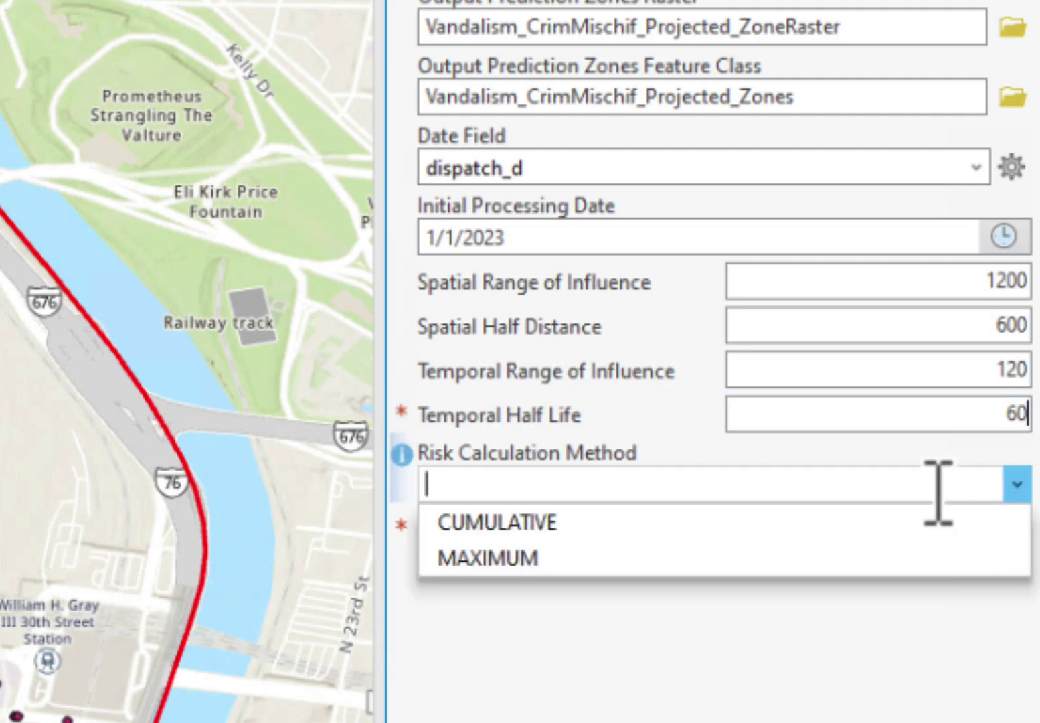
pyautogui.click(658, 529)
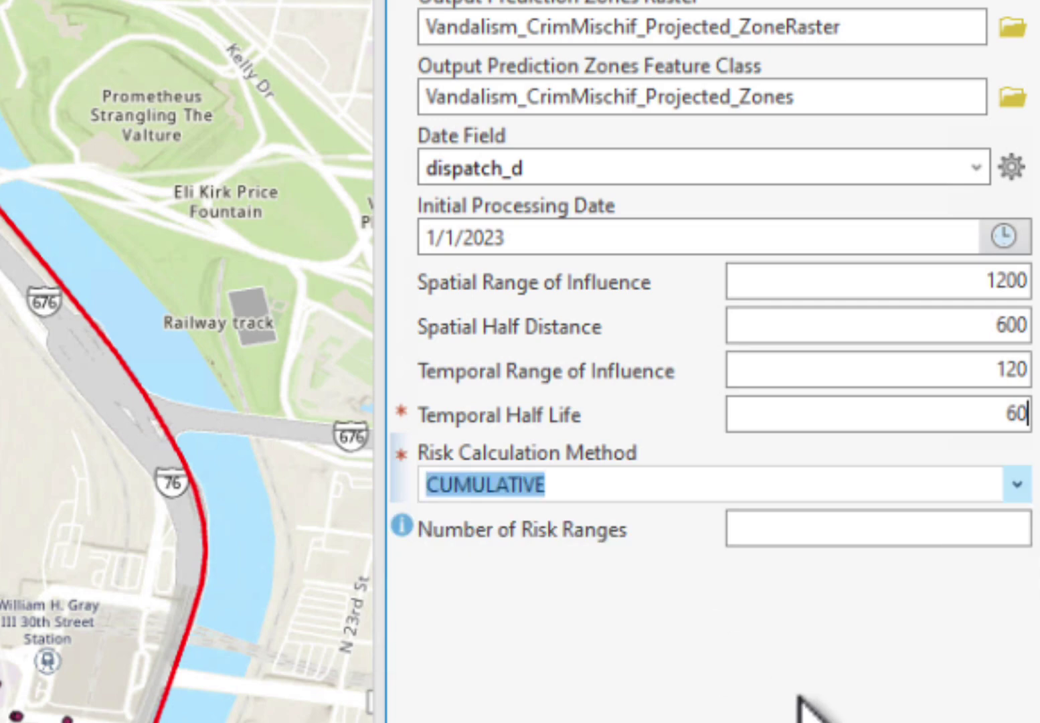
pyautogui.click(864, 541)
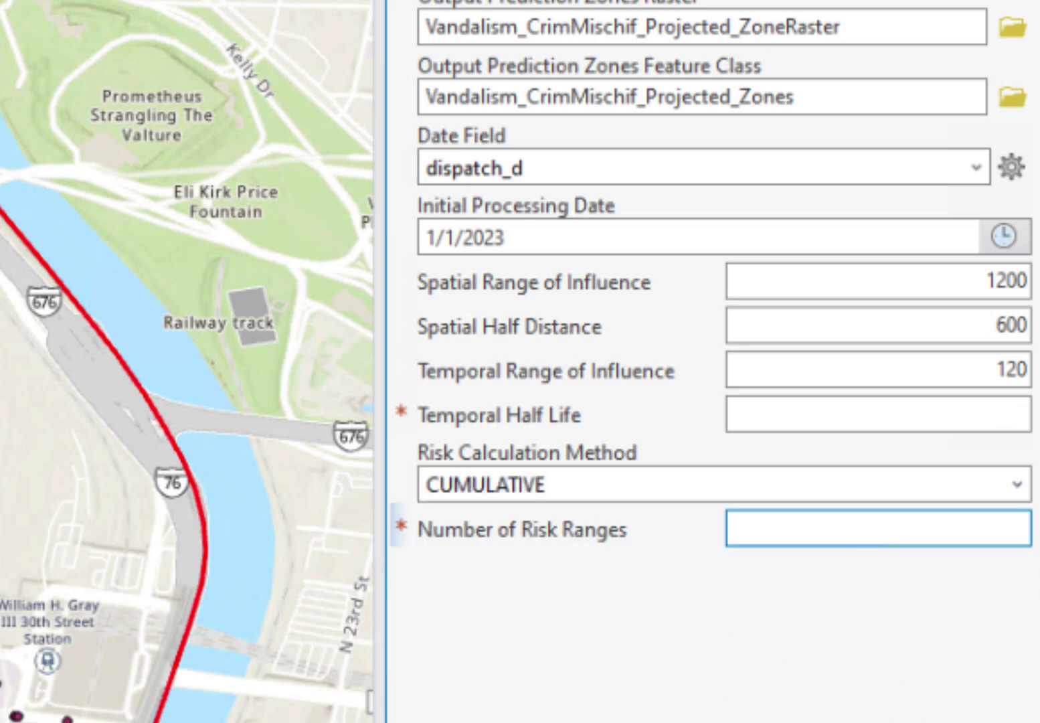
pyautogui.write('6')
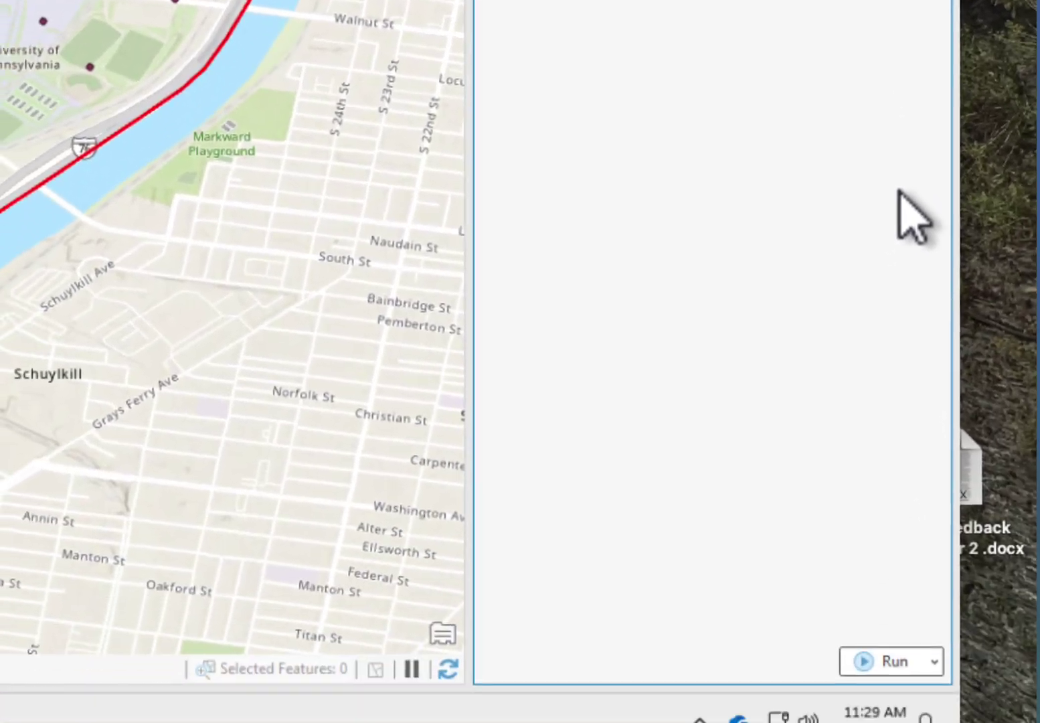
pyautogui.click(871, 388)
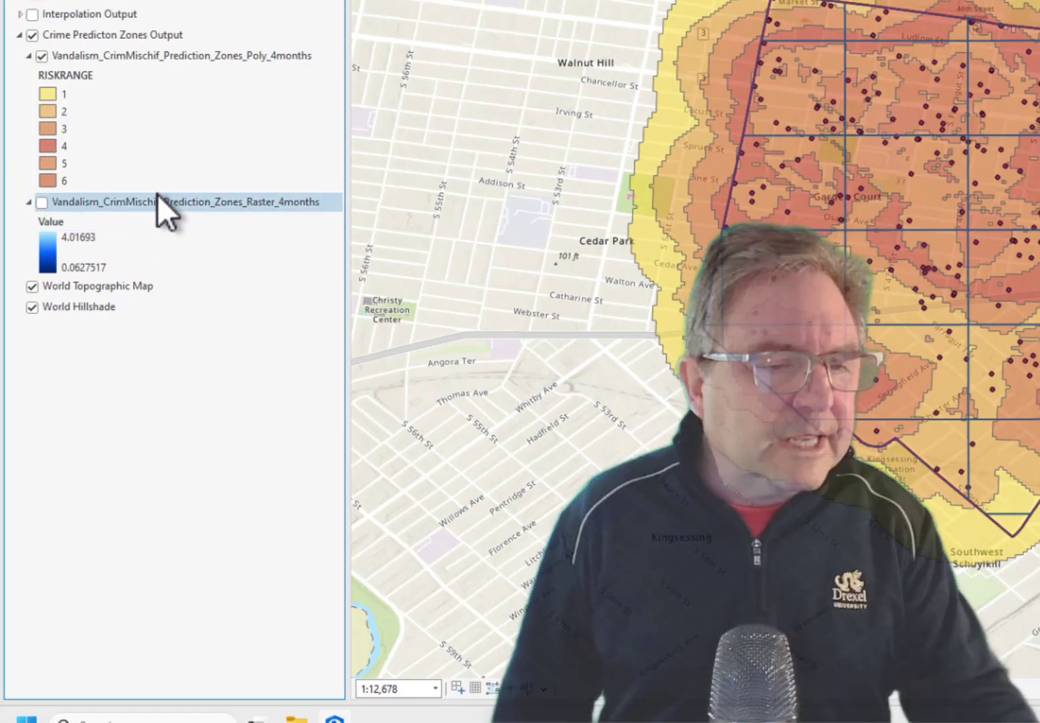
# Apply a definition query to the Vandalism_CrimMischif_Prediction_Zones_Poly_4months layer so it shows only features where RISKRANGE is equal to 6.
pyautogui.rightClick(136, 57)
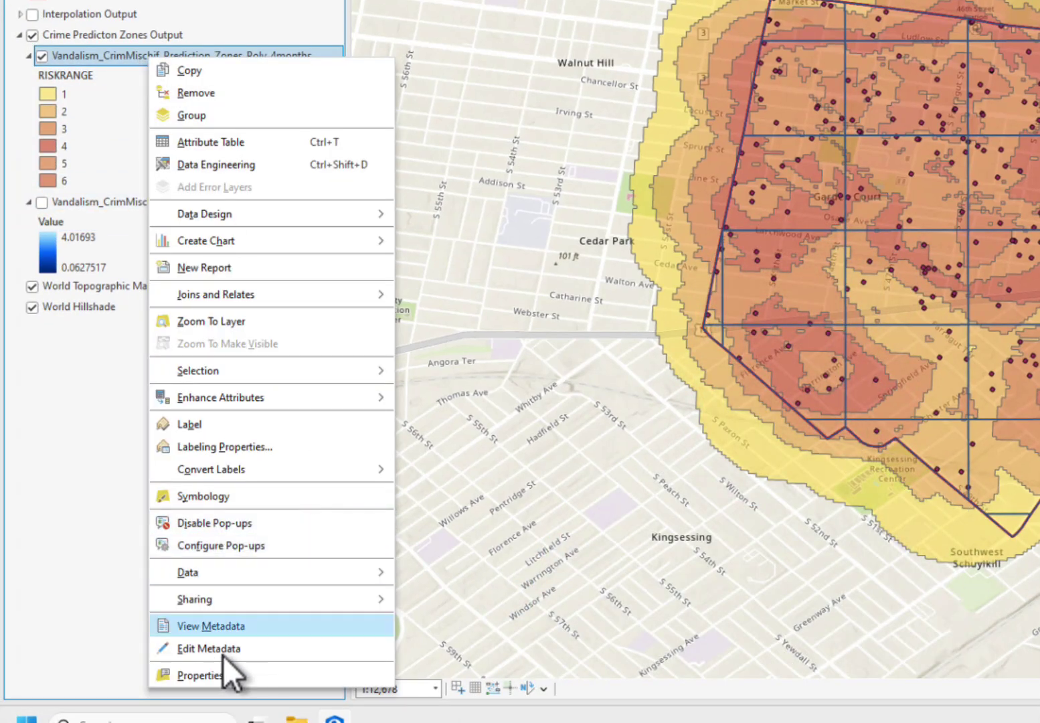
pyautogui.click(218, 675)
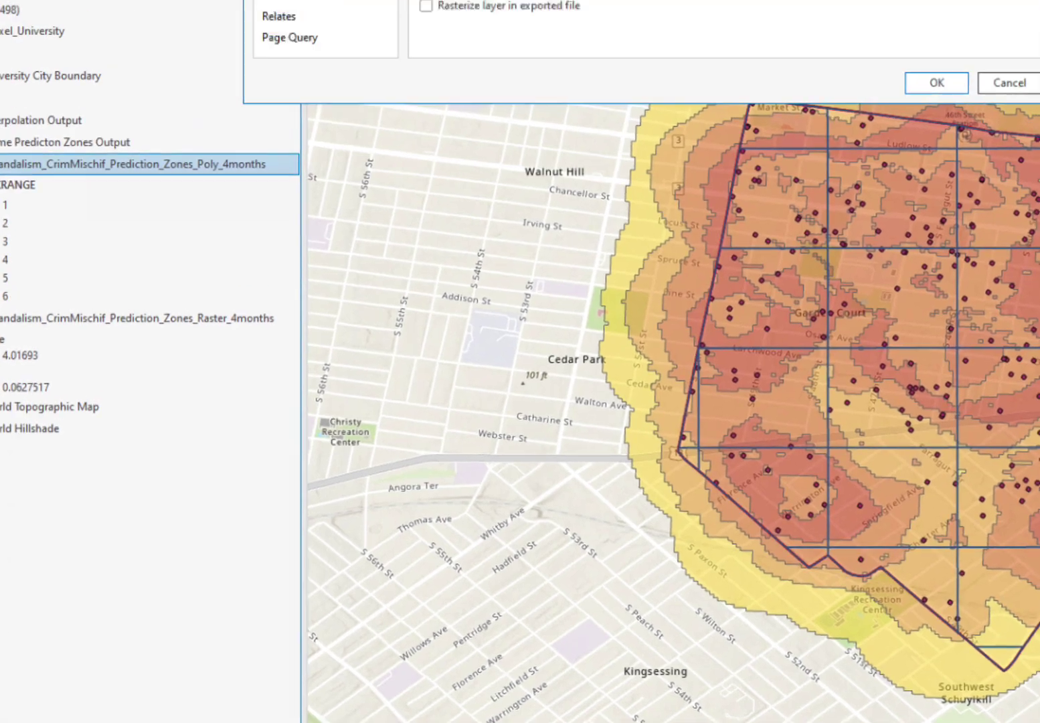
pyautogui.click(148, 304)
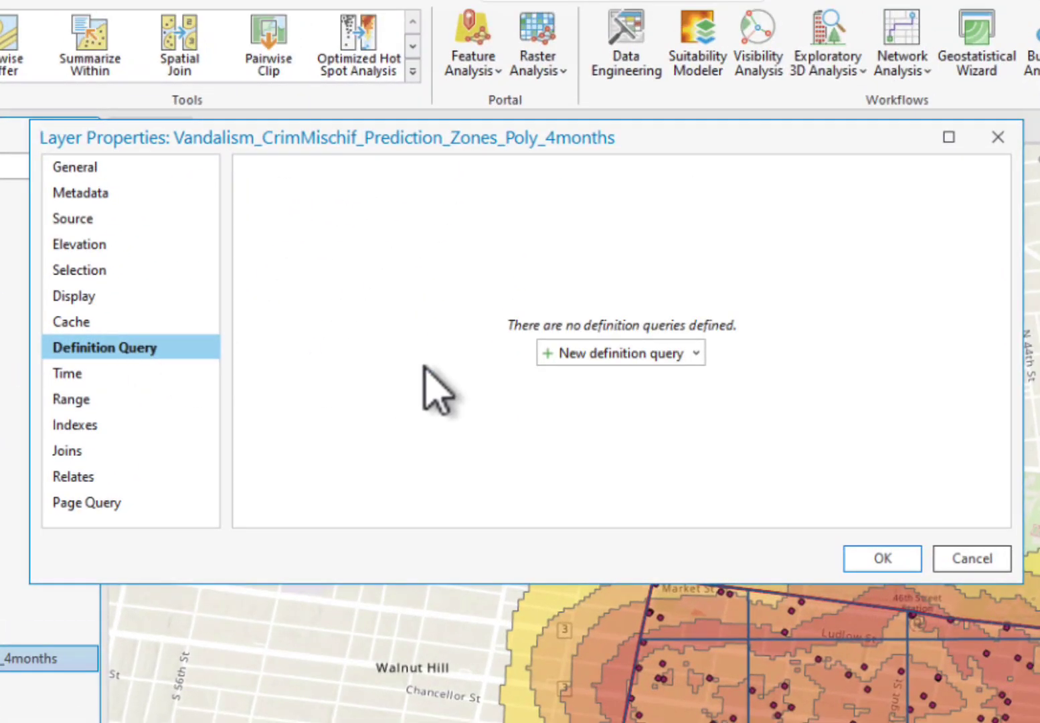
pyautogui.click(558, 354)
pyautogui.click(563, 285)
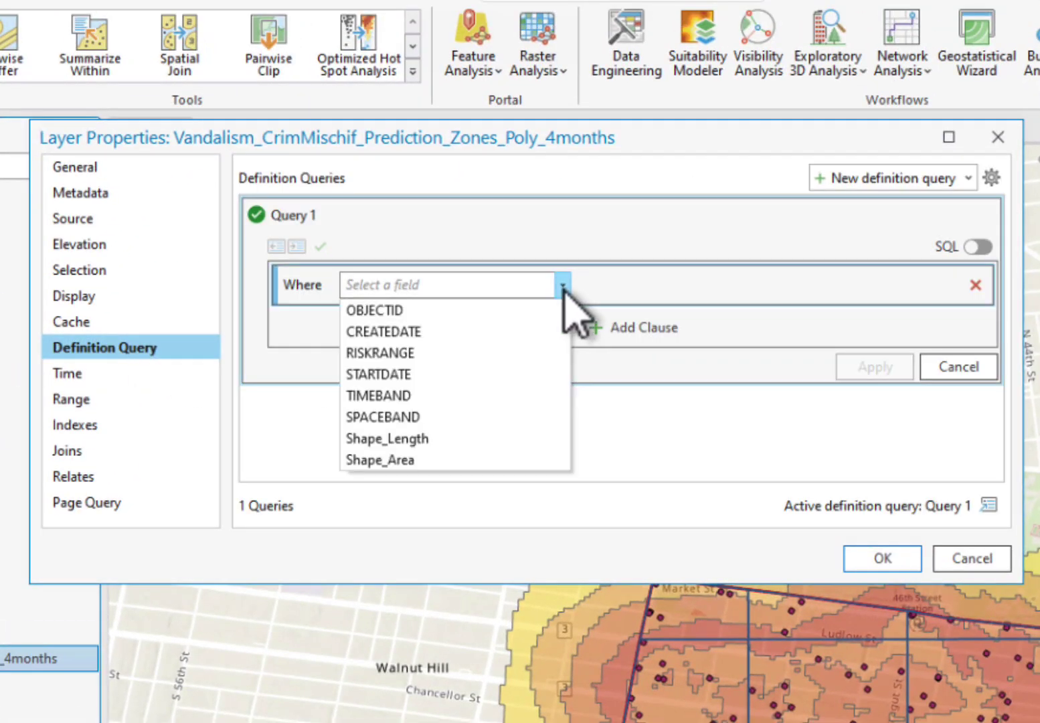
pyautogui.click(441, 355)
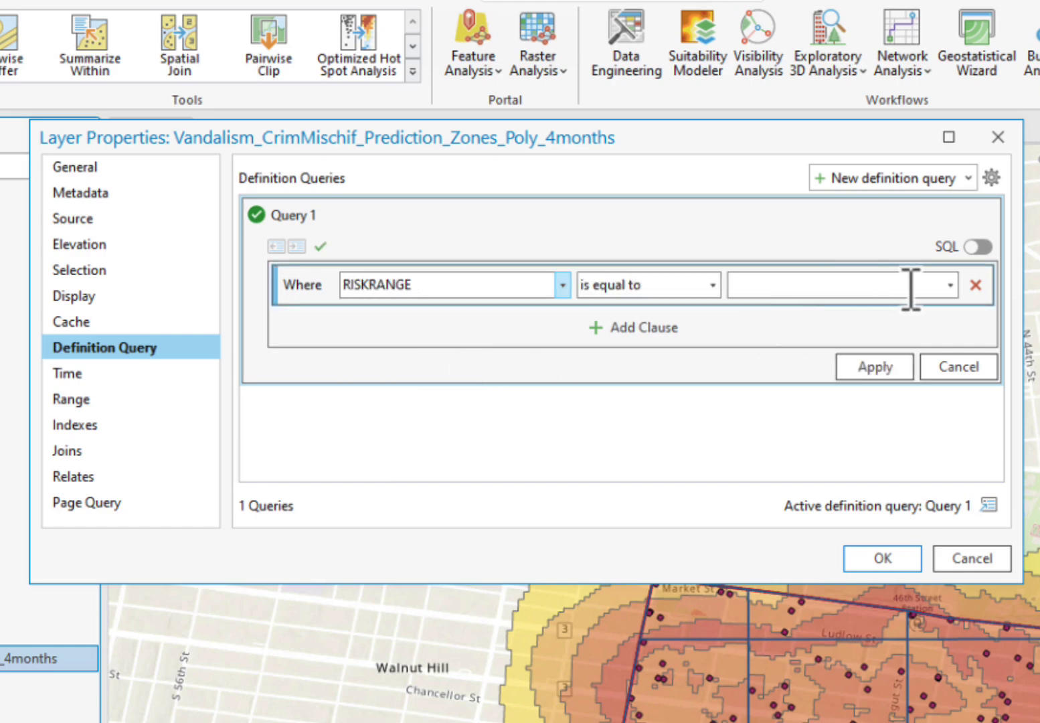
pyautogui.click(950, 285)
pyautogui.click(819, 419)
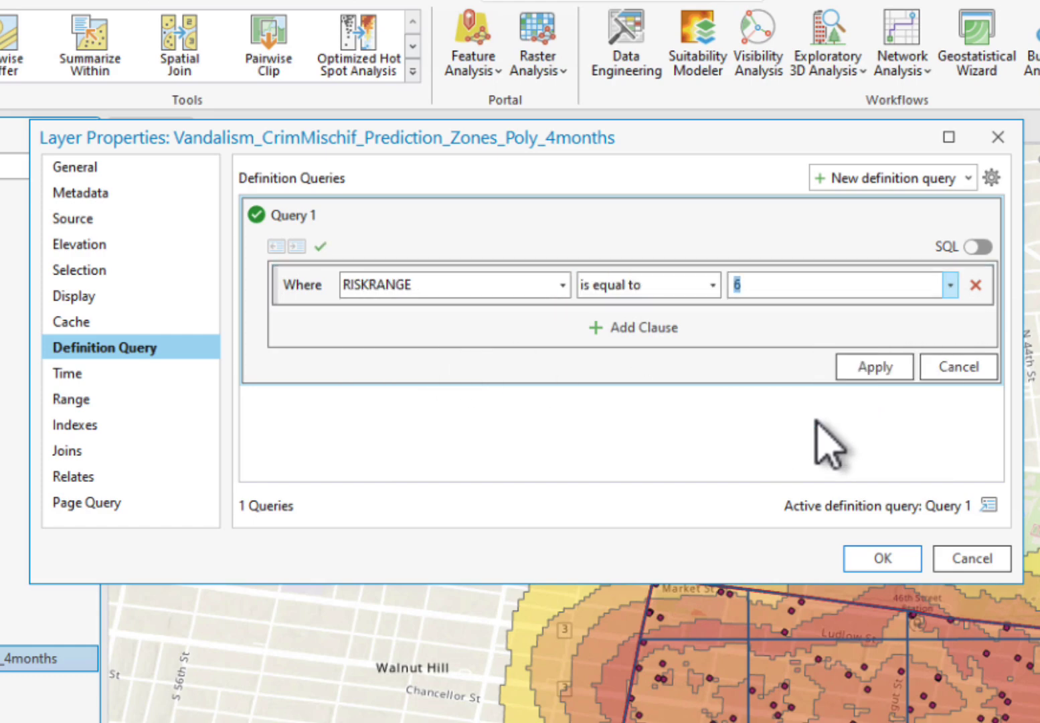
pyautogui.click(880, 369)
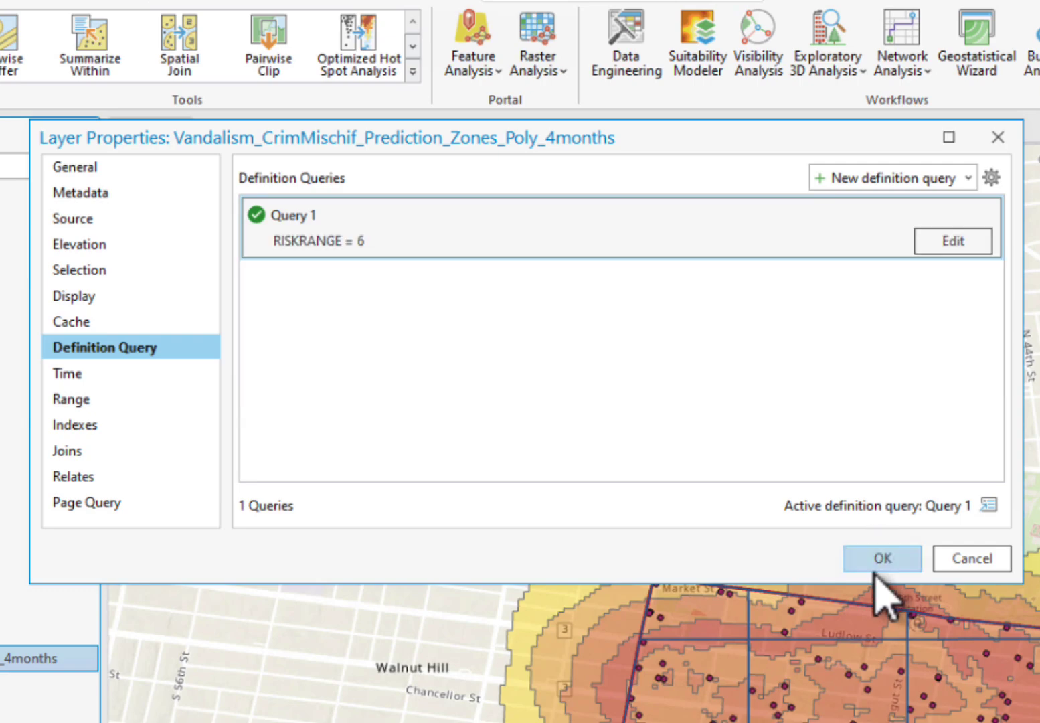
pyautogui.click(880, 559)
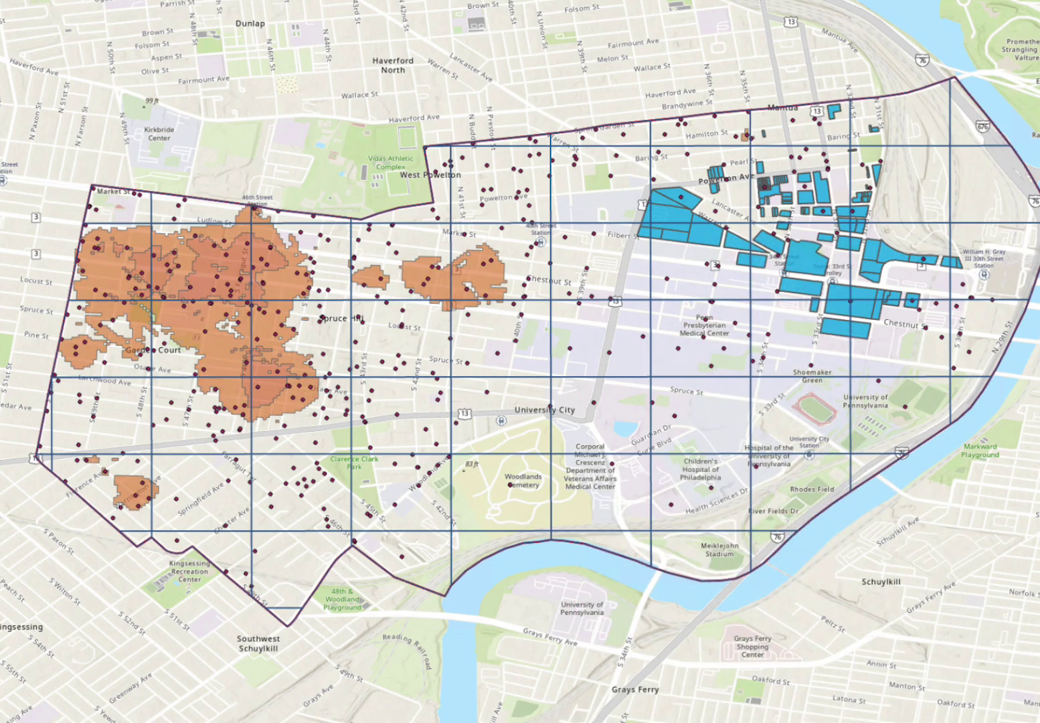
# Compare the filtered prediction zone polygons with the 4-month prediction raster by switching the visibility of the two layers.
pyautogui.click(0, 235)
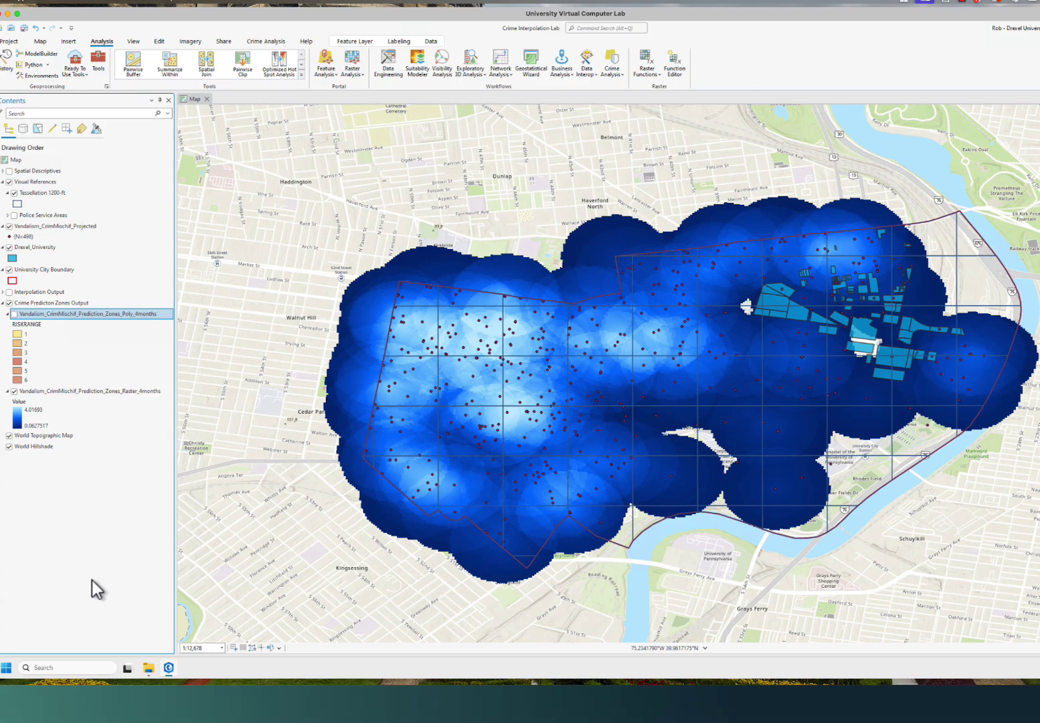
pyautogui.click(14, 313)
pyautogui.click(14, 391)
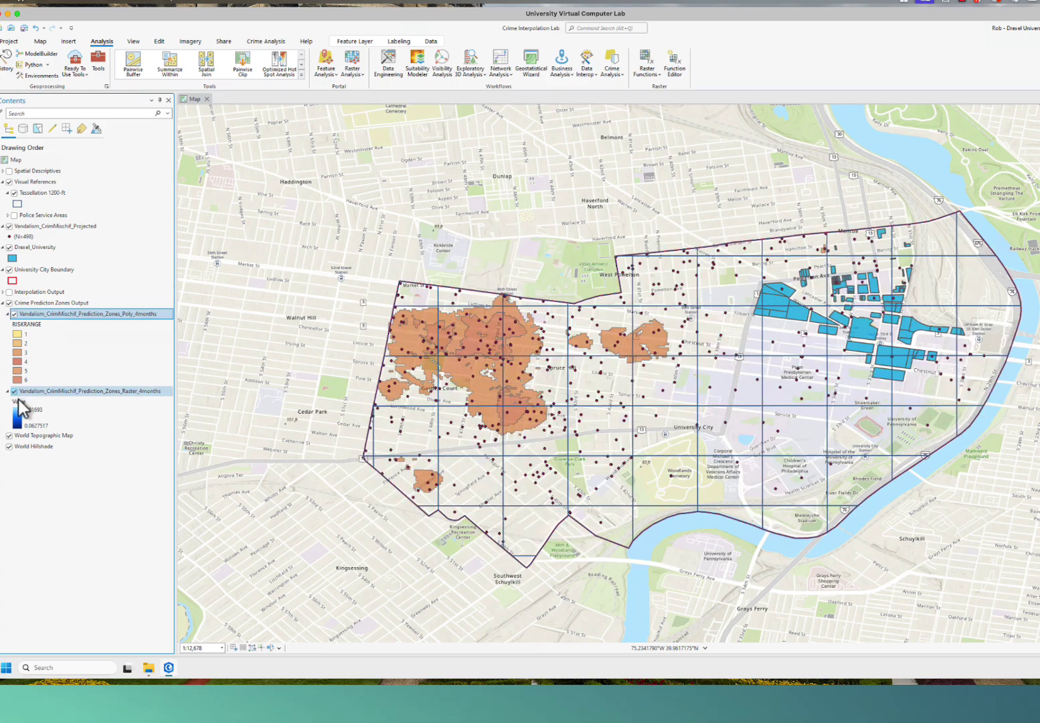
pyautogui.click(15, 391)
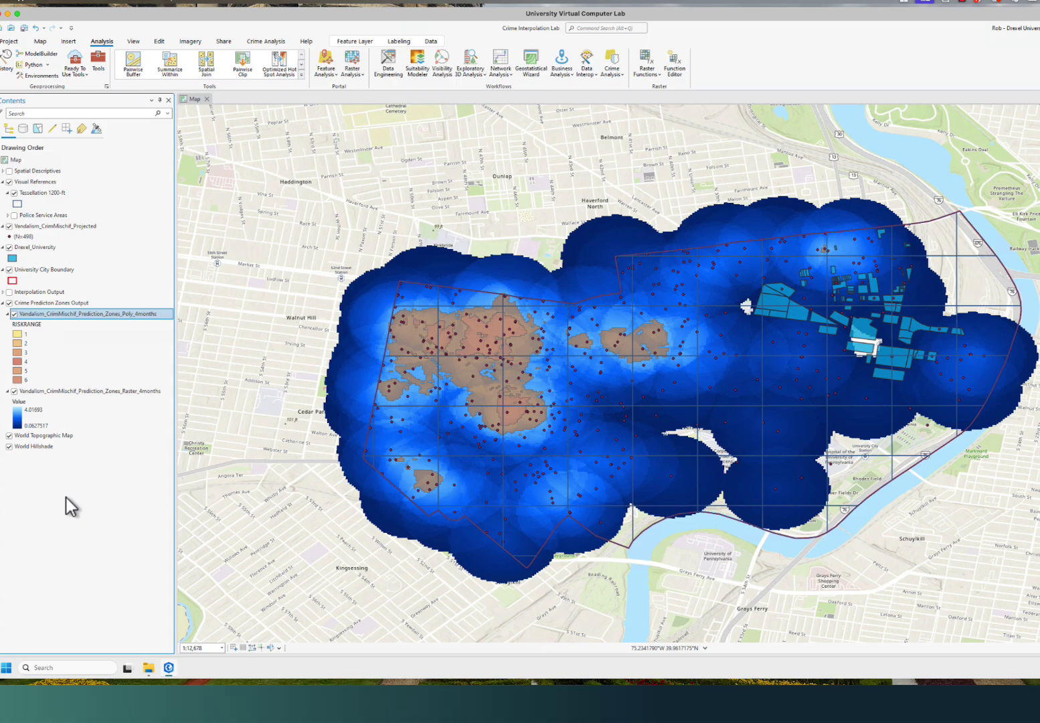
pyautogui.click(13, 391)
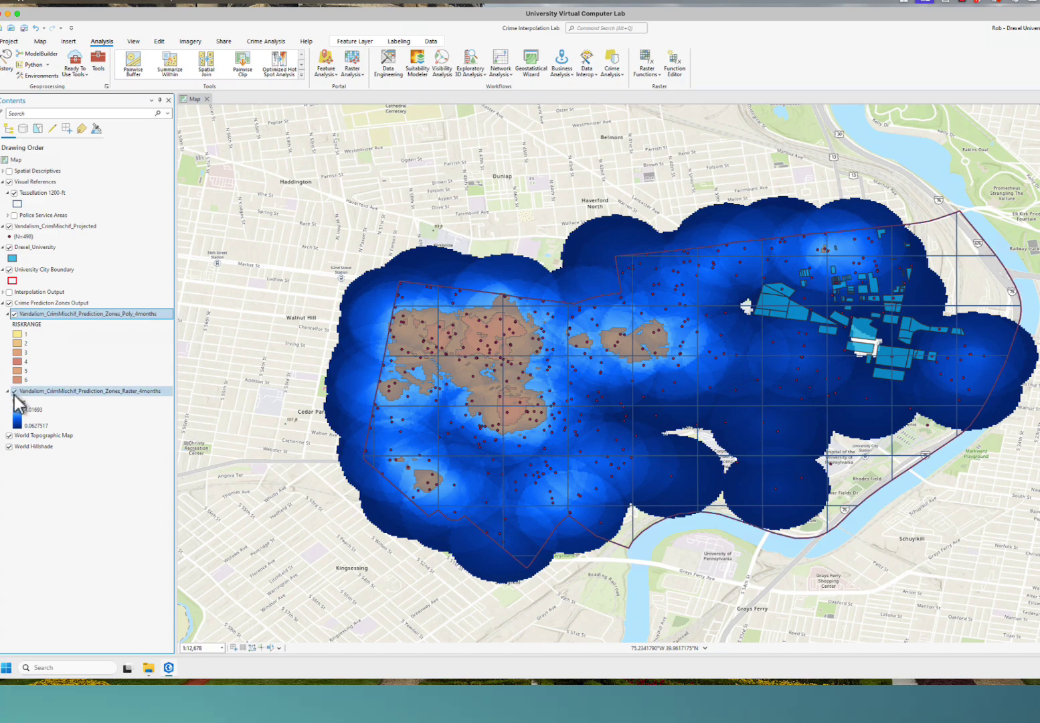